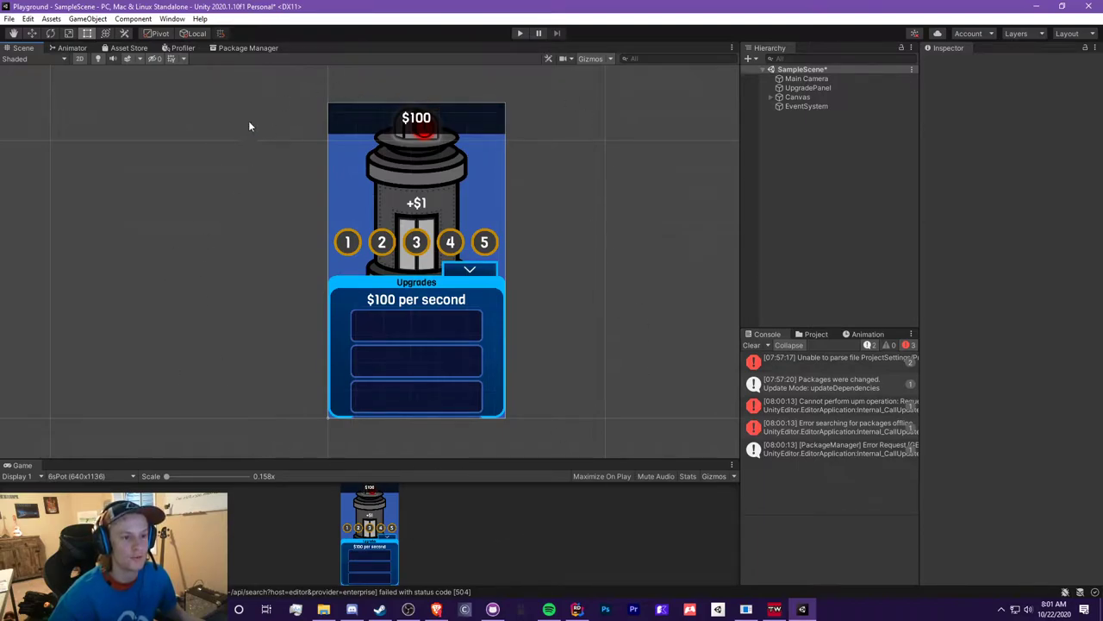
{"action": "scroll", "coordinate": [406, 387], "scroll_direction": "up", "scroll_amount": 5}
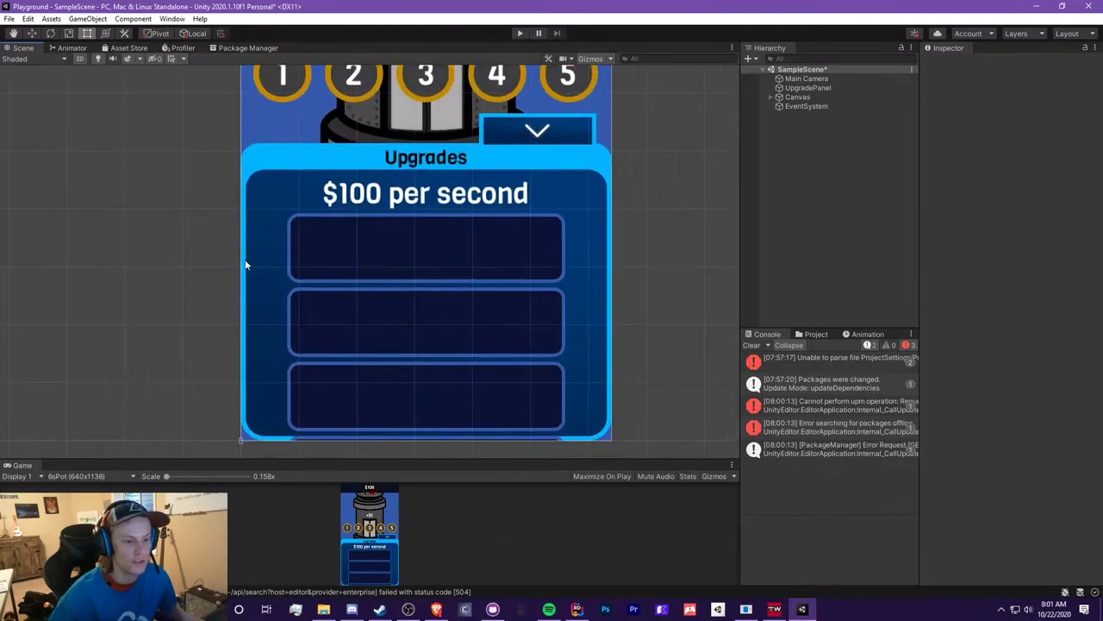
{"action": "left_click", "coordinate": [383, 336]}
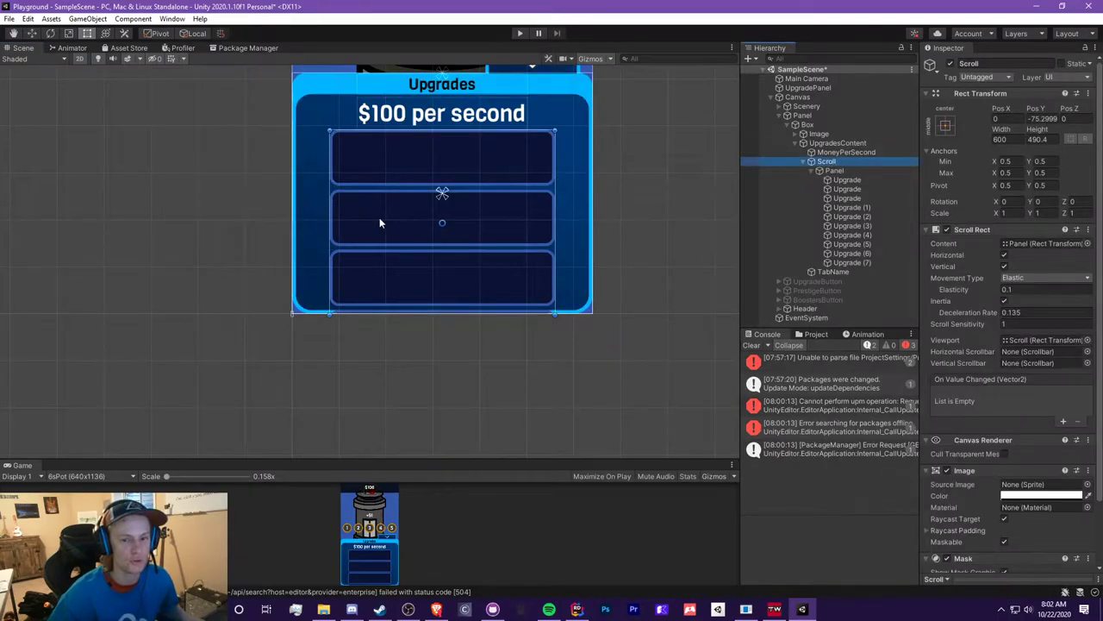
{"action": "left_click", "coordinate": [860, 173]}
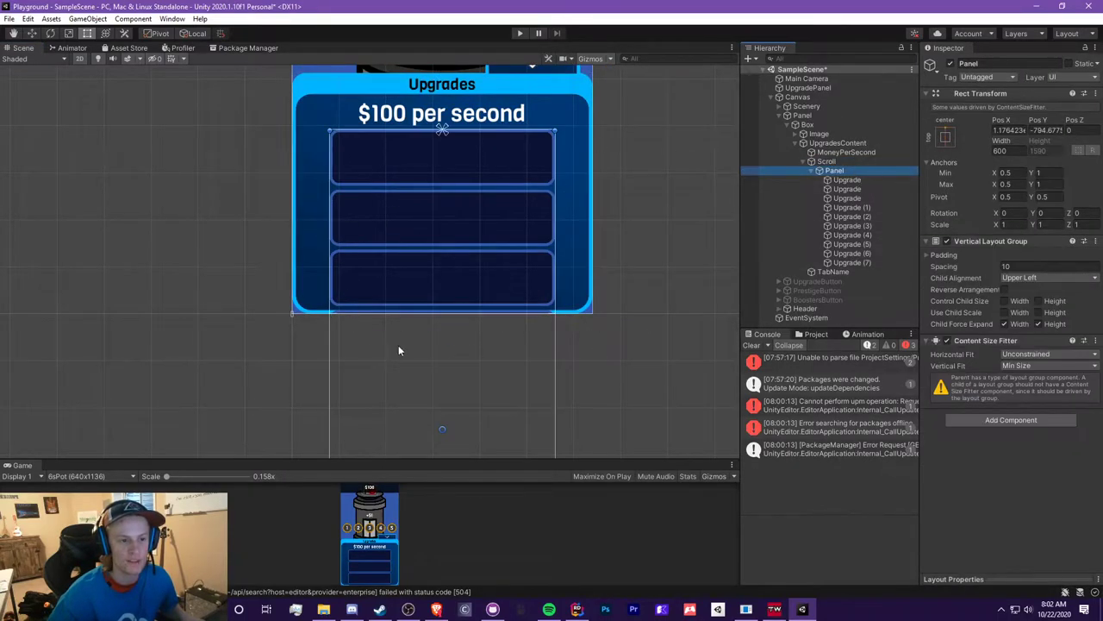
{"action": "left_click", "coordinate": [862, 181]}
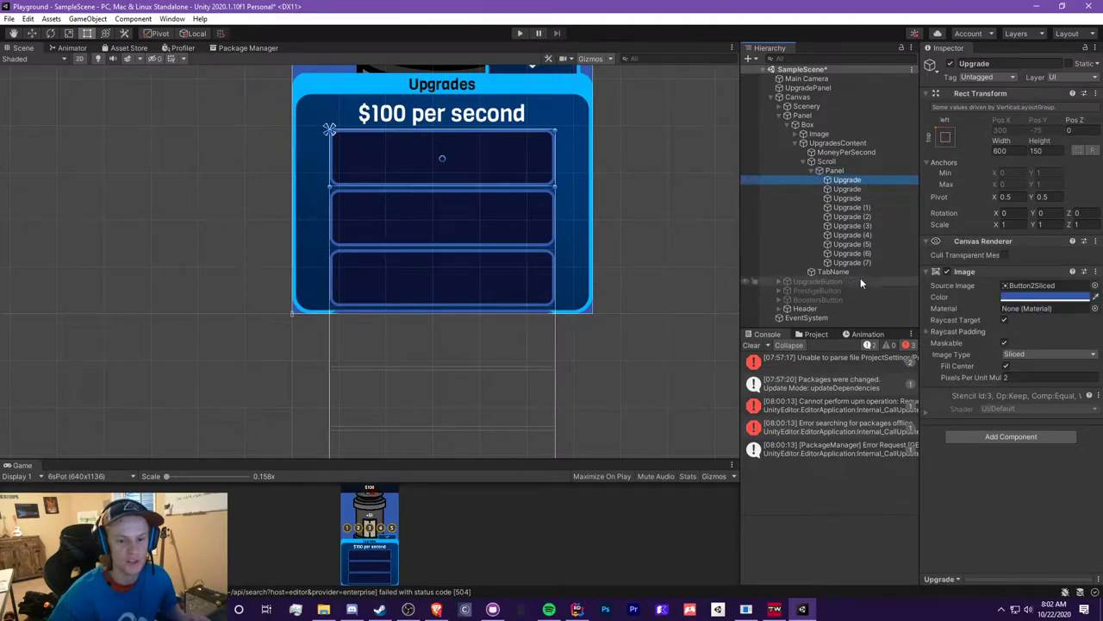
{"action": "left_click", "coordinate": [826, 161]}
{"action": "scroll", "coordinate": [974, 448], "scroll_direction": "down", "scroll_amount": 1}
{"action": "left_click", "coordinate": [946, 522]}
{"action": "scroll", "coordinate": [596, 298], "scroll_direction": "up", "scroll_amount": 3}
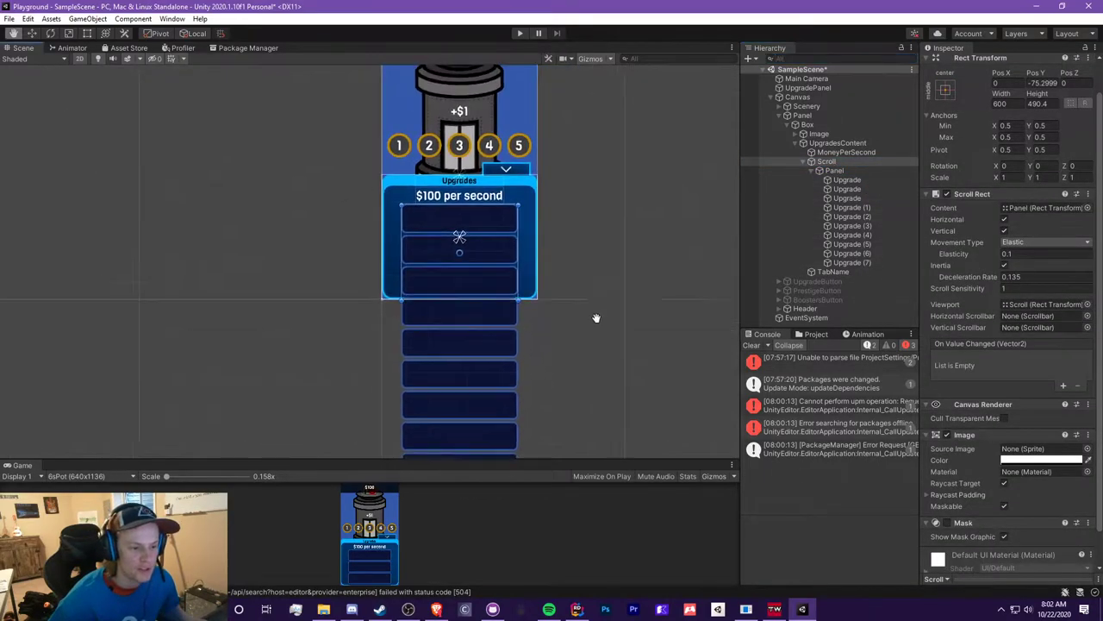
{"action": "left_click", "coordinate": [946, 522]}
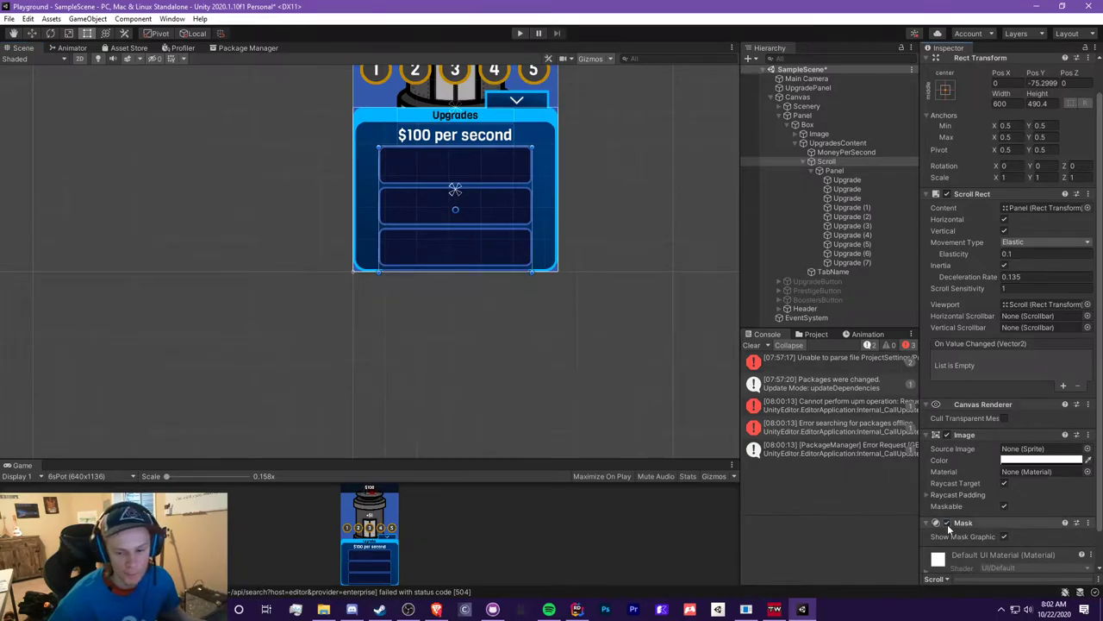
{"action": "left_click", "coordinate": [853, 180]}
{"action": "scroll", "coordinate": [401, 205], "scroll_direction": "up", "scroll_amount": 2}
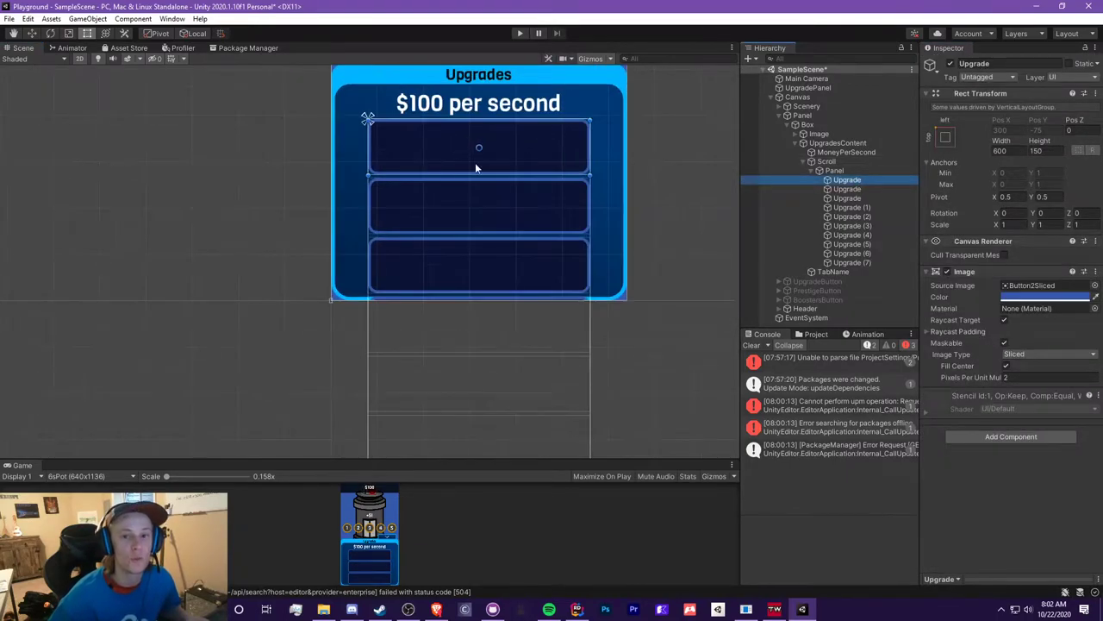
- Pan over the upgrades panel and widen the white Level image in the first row
{"action": "middle_click_drag", "start_coordinate": [481, 174], "coordinate": [491, 235]}
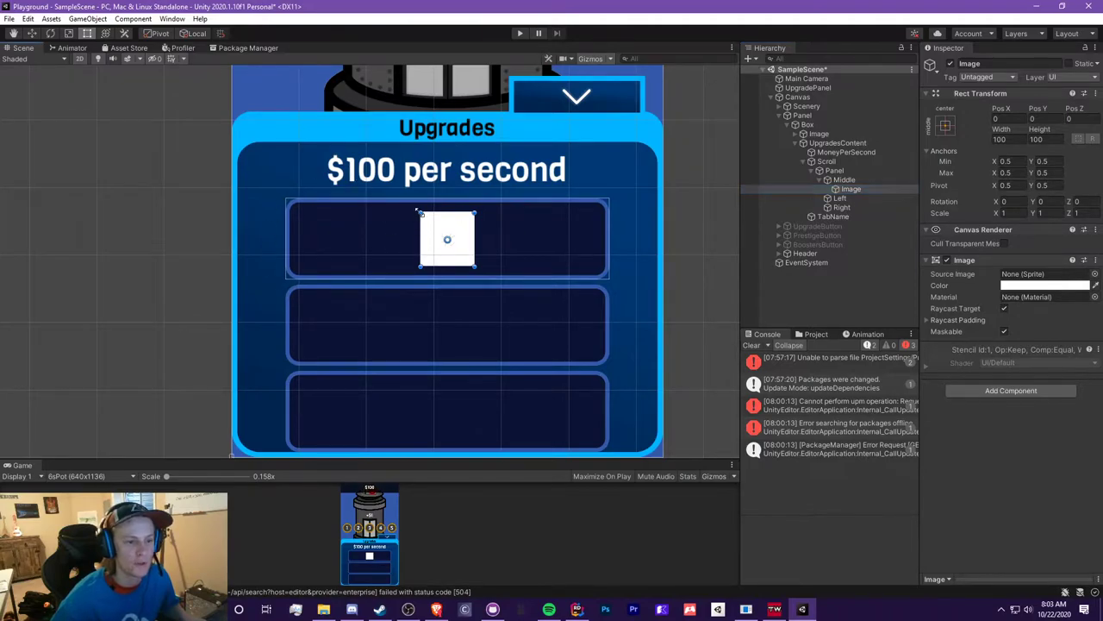
{"action": "left_click_drag", "start_coordinate": [417, 211], "coordinate": [296, 211]}
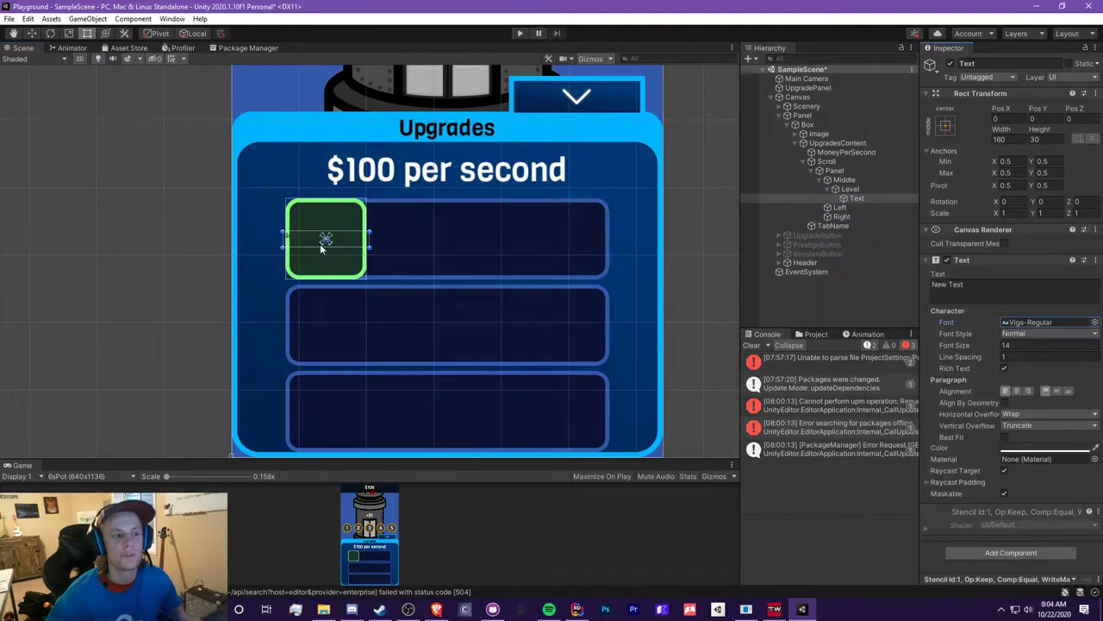
{"action": "scroll", "coordinate": [322, 247], "scroll_direction": "up", "scroll_amount": 3}
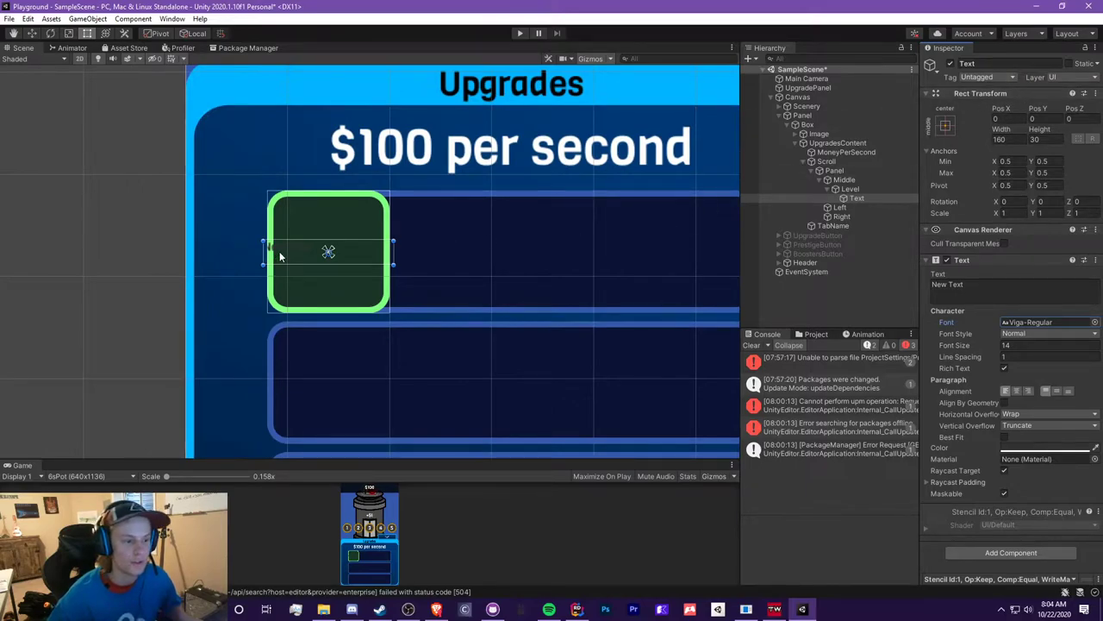
{"action": "scroll", "coordinate": [298, 258], "scroll_direction": "up", "scroll_amount": 1}
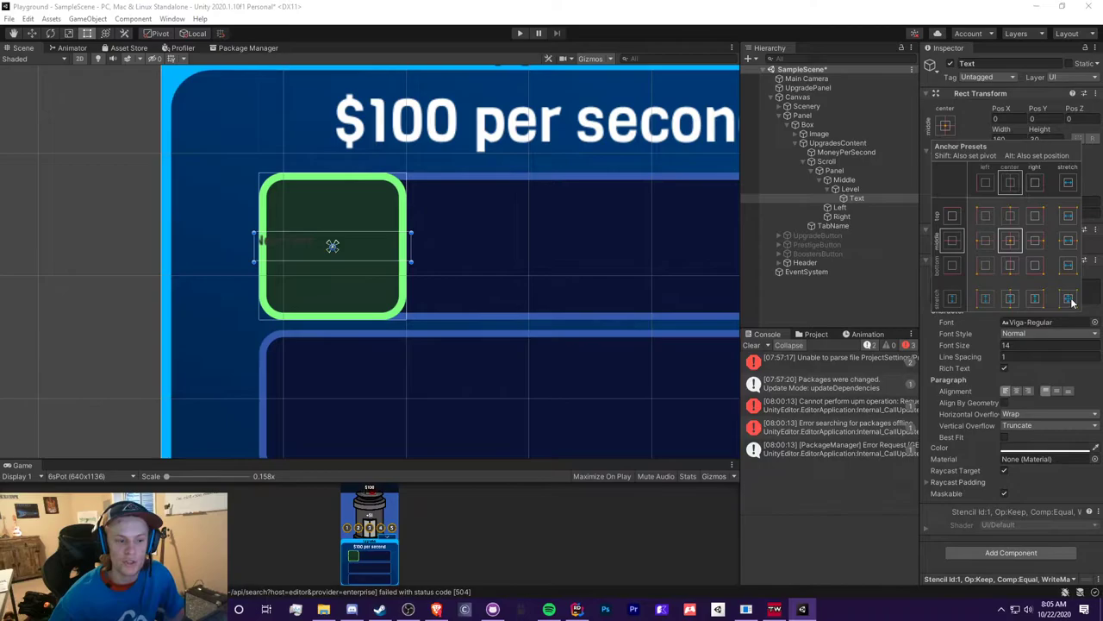
- Give the Level Text the stretch-stretch anchor preset with Left, Top, Right and Bottom at 0
{"action": "left_click", "coordinate": [1071, 300]}
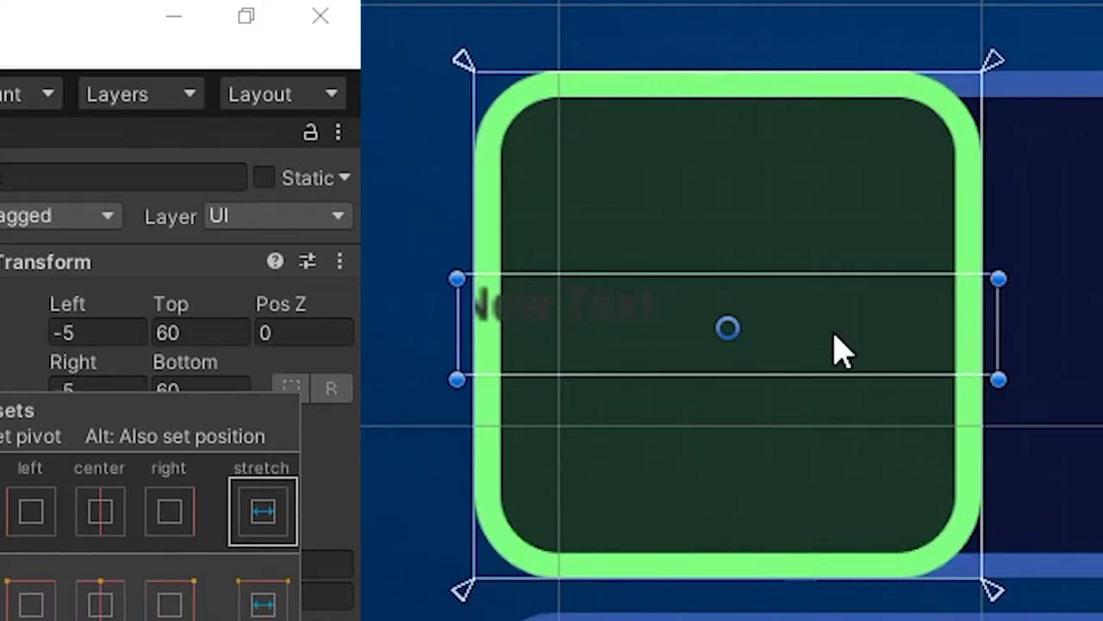
{"action": "left_click", "coordinate": [79, 332]}
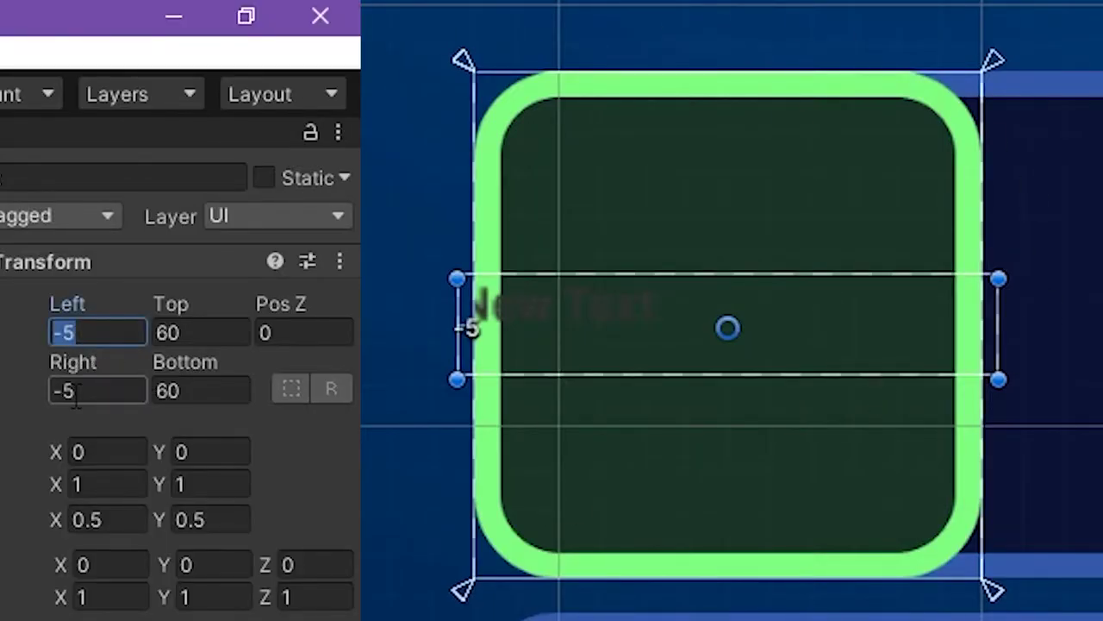
{"action": "type", "text": "0"}
{"action": "key", "text": "Tab"}
{"action": "type", "text": "0"}
{"action": "key", "text": "Tab"}
{"action": "key", "text": "Tab"}
{"action": "type", "text": "0"}
{"action": "key", "text": "Tab"}
{"action": "type", "text": "0"}
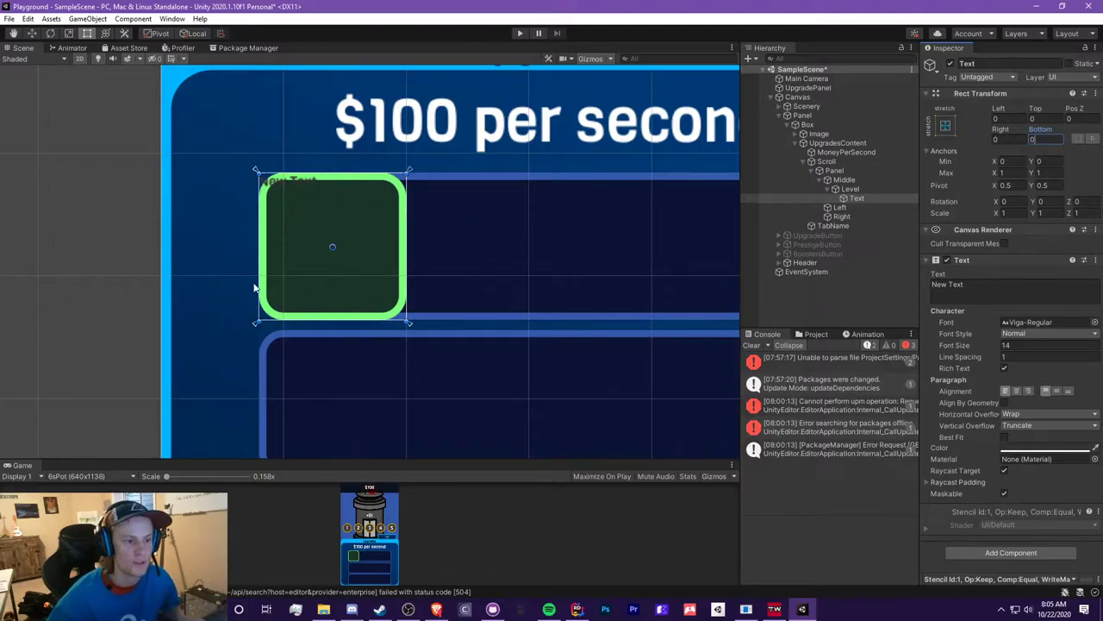
- Try widening the green Level box, then undo the resize and reselect its Text
{"action": "left_click", "coordinate": [360, 189]}
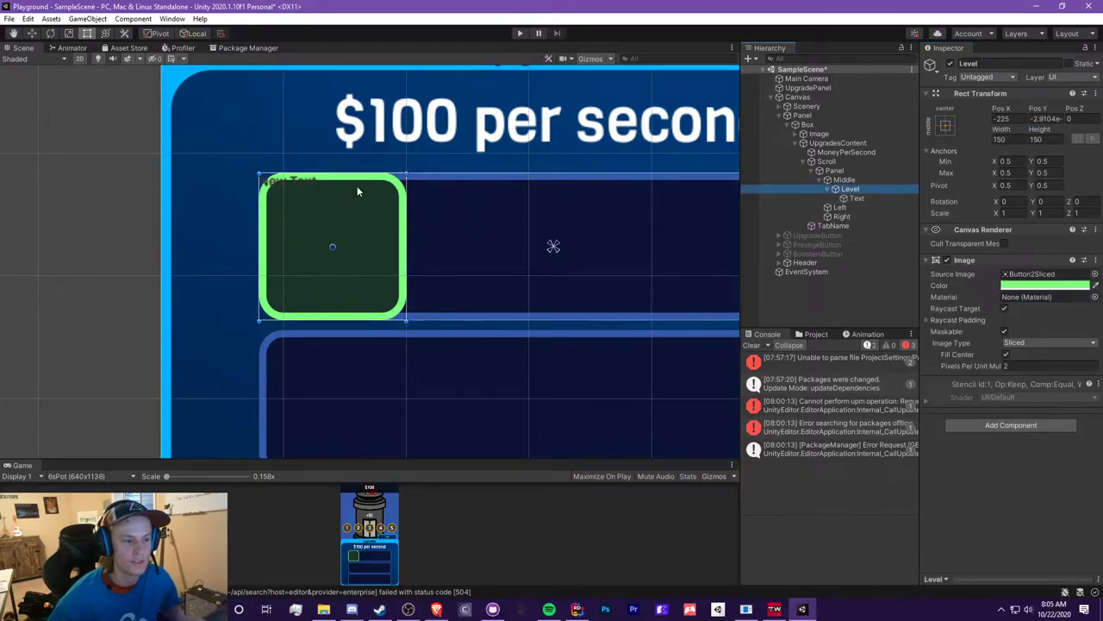
{"action": "left_click_drag", "start_coordinate": [402, 172], "coordinate": [505, 162]}
{"action": "left_click", "coordinate": [857, 198]}
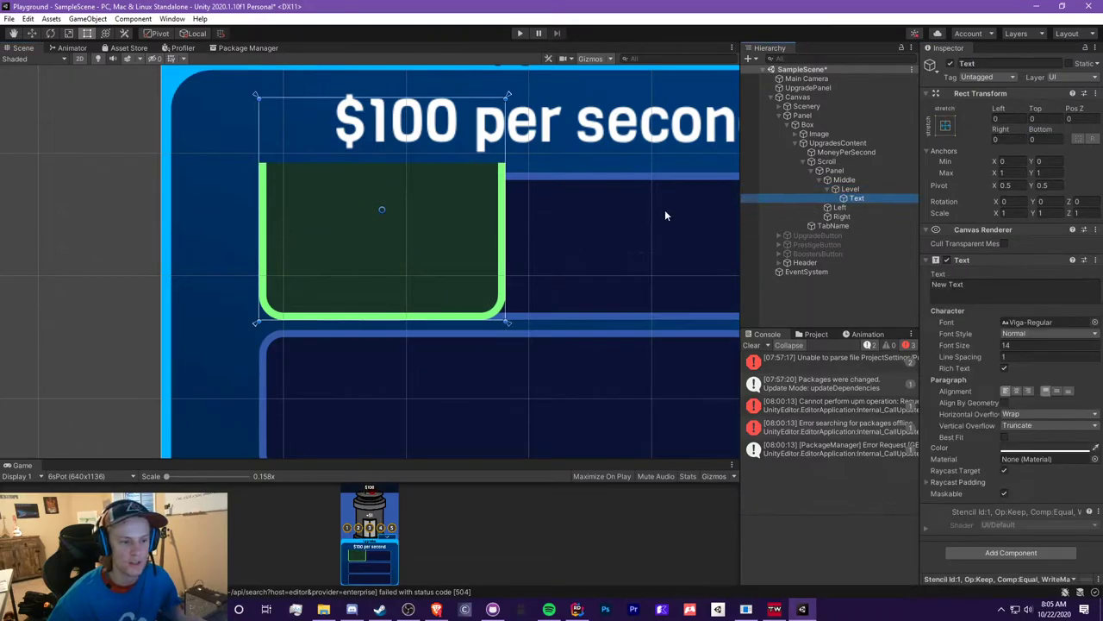
{"action": "key", "text": "ctrl+z"}
{"action": "key", "text": "ctrl+z"}
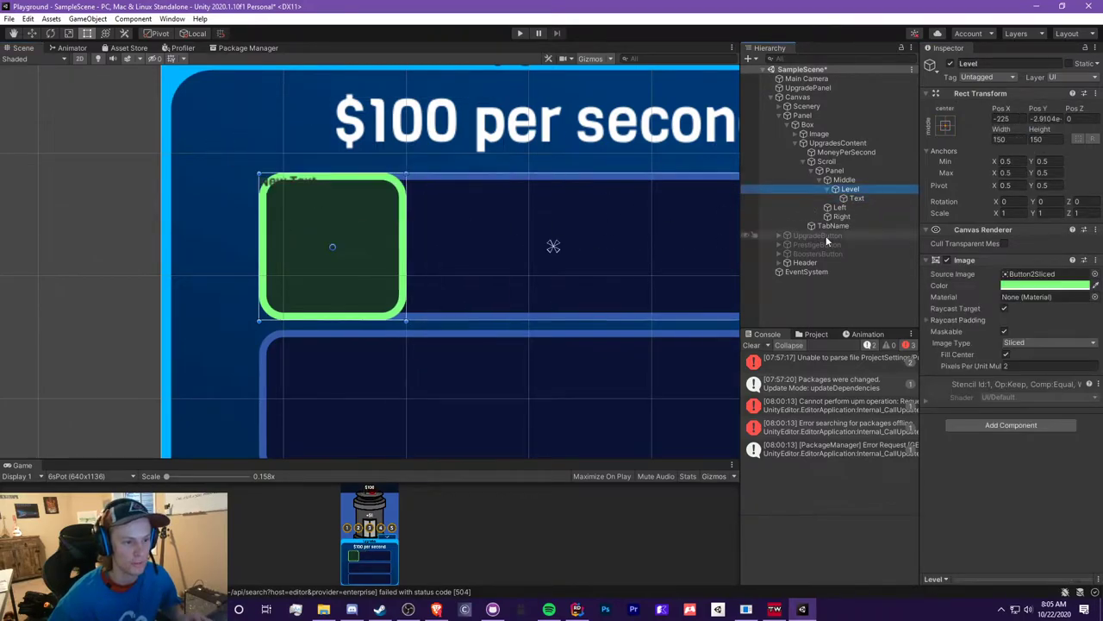
{"action": "left_click", "coordinate": [855, 199]}
- Fill the Text with a long placeholder string, make it white and enable Best Fit
{"action": "left_click", "coordinate": [965, 288]}
{"action": "type", "text": "fdagsdasfgdsfgsdfgsdgdfsdfgsdgfdsfggfd"}
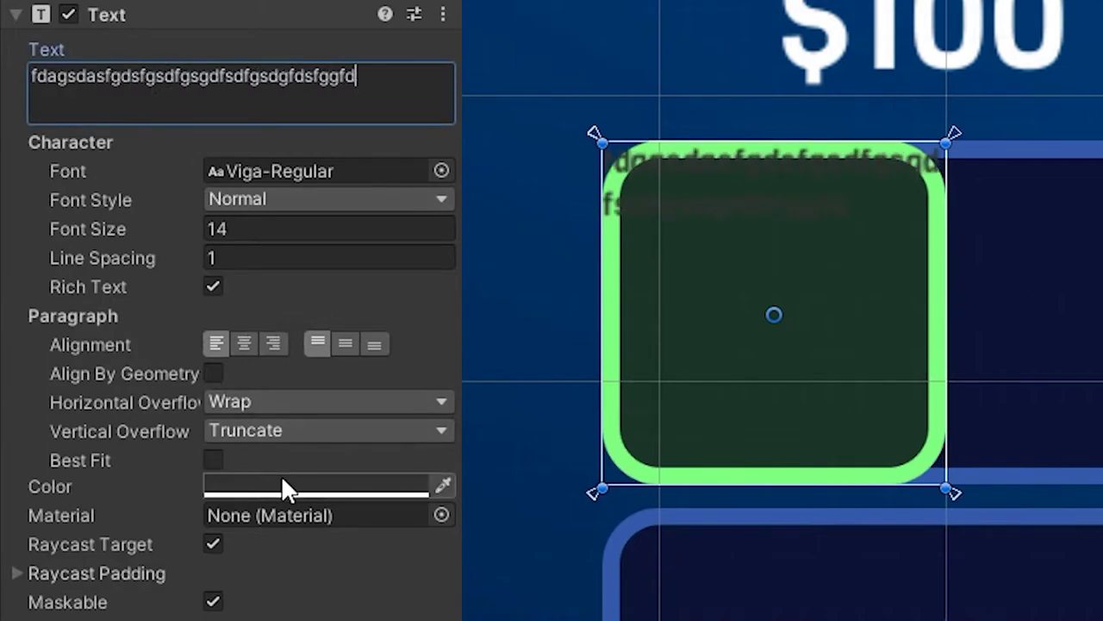
{"action": "left_click", "coordinate": [281, 483]}
{"action": "left_click_drag", "start_coordinate": [255, 322], "coordinate": [205, 312]}
{"action": "left_click", "coordinate": [435, 140]}
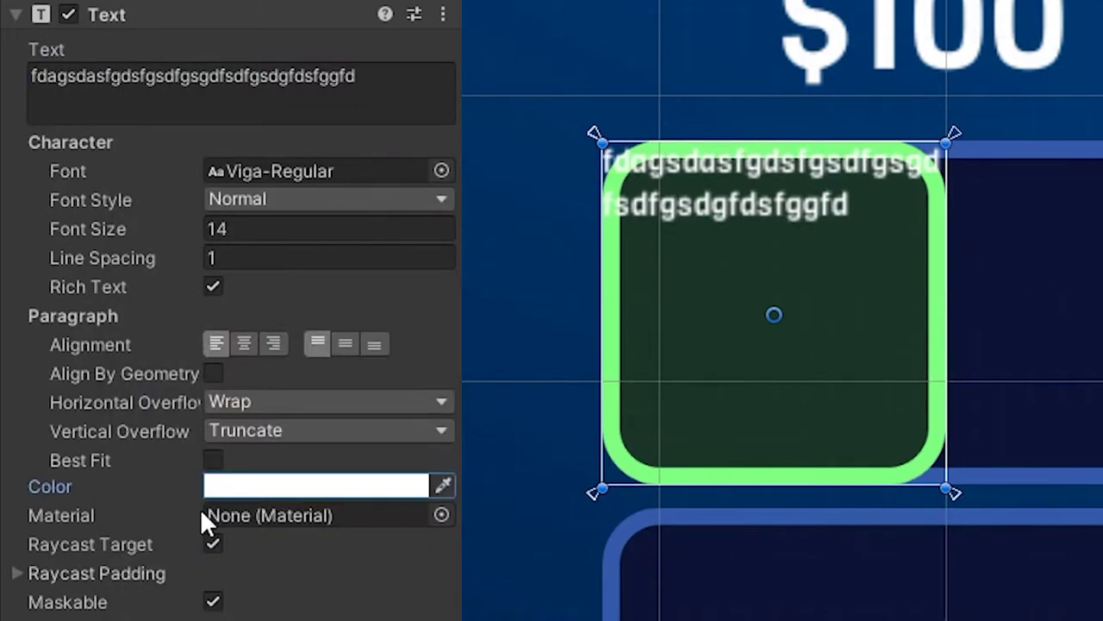
{"action": "left_click", "coordinate": [212, 460]}
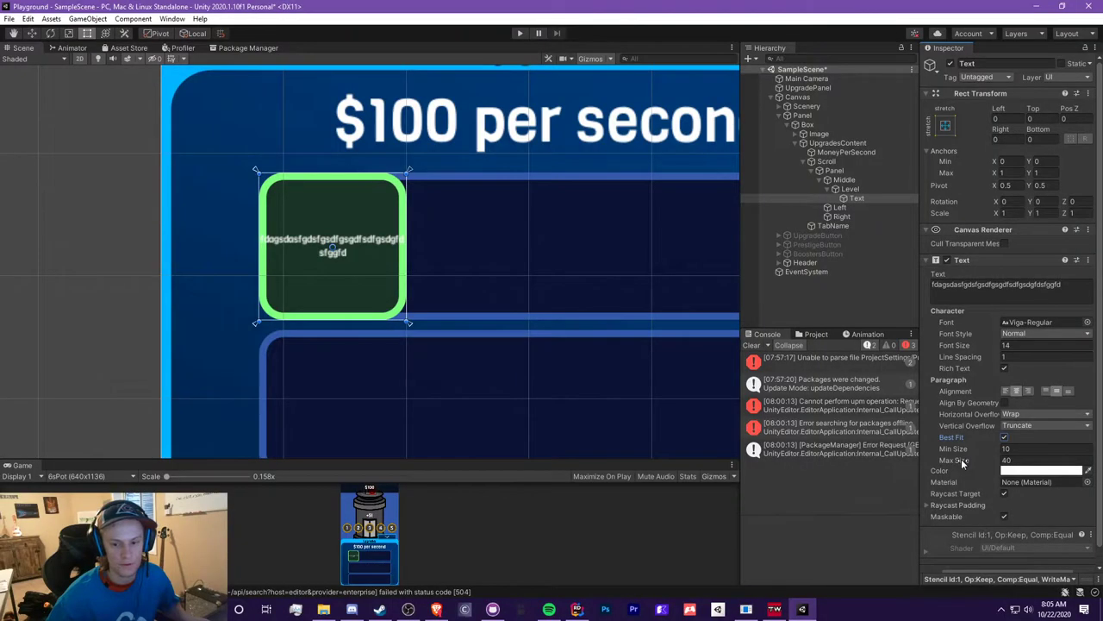
{"action": "scroll", "coordinate": [345, 250], "scroll_direction": "down", "scroll_amount": 5}
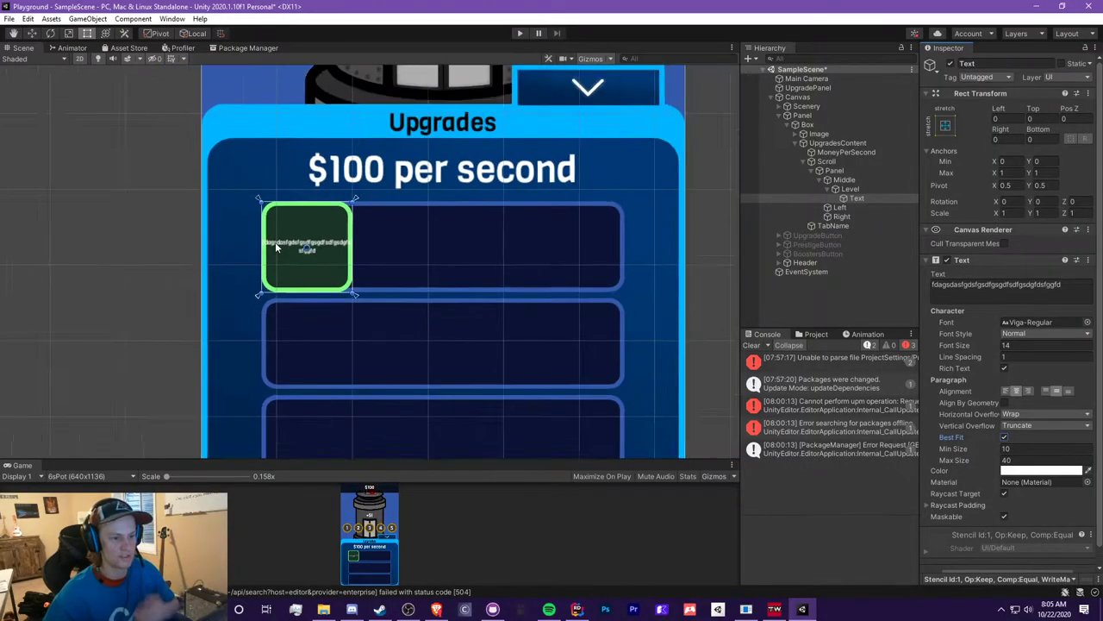
{"action": "scroll", "coordinate": [285, 233], "scroll_direction": "up", "scroll_amount": 4}
{"action": "scroll", "coordinate": [296, 226], "scroll_direction": "up", "scroll_amount": 3}
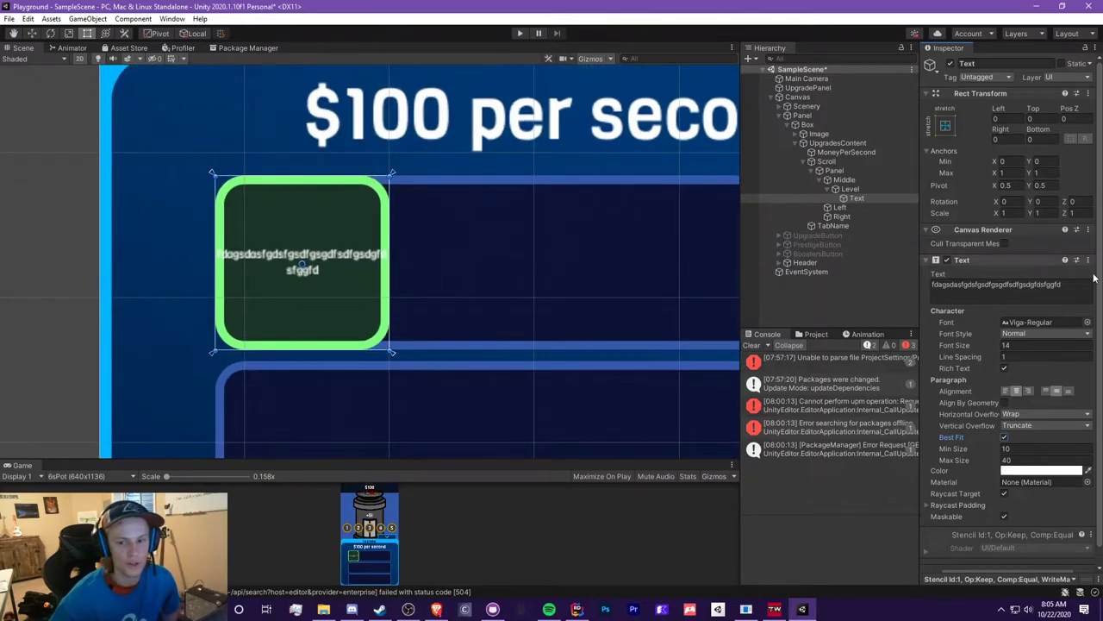
- Inset the Text 8 units from the left, top, right and bottom edges
{"action": "left_click", "coordinate": [1004, 118]}
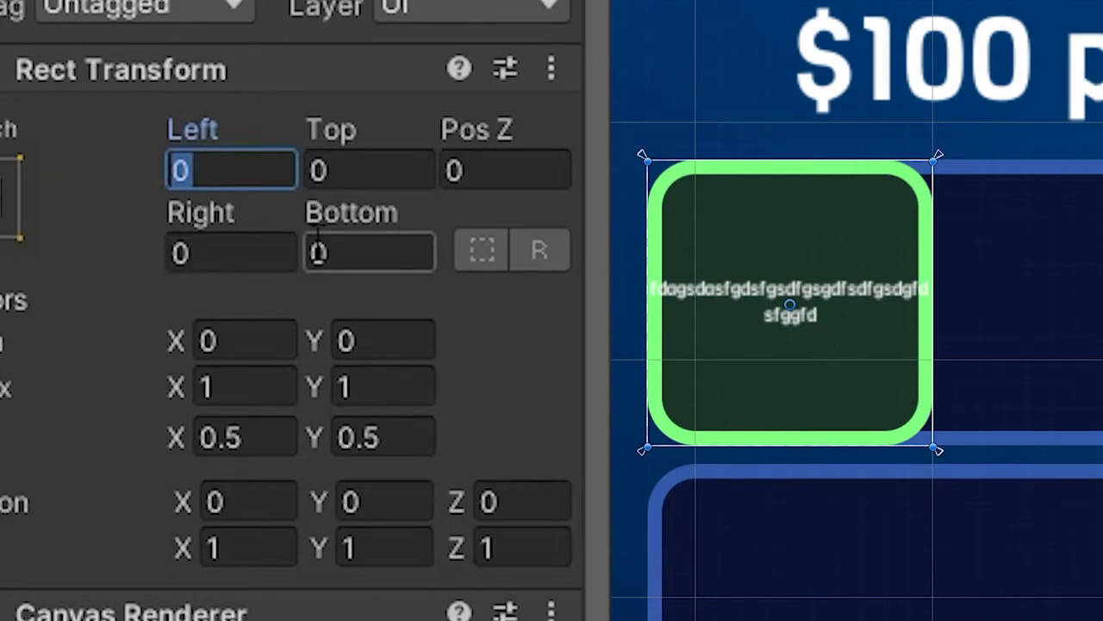
{"action": "type", "text": "5"}
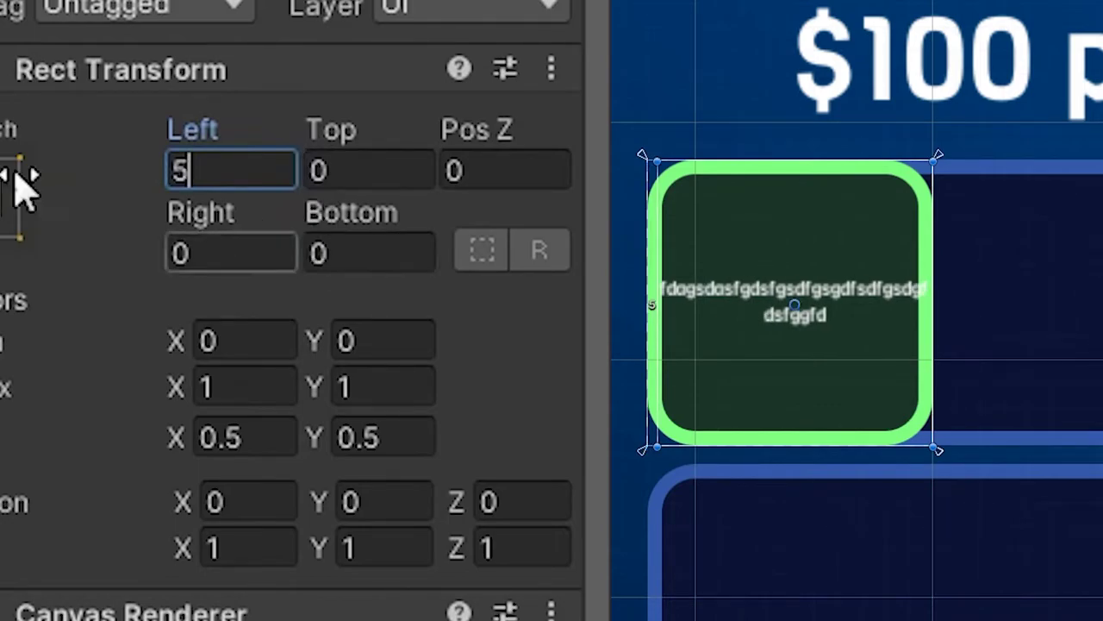
{"action": "scroll", "coordinate": [668, 185], "scroll_direction": "up", "scroll_amount": 3}
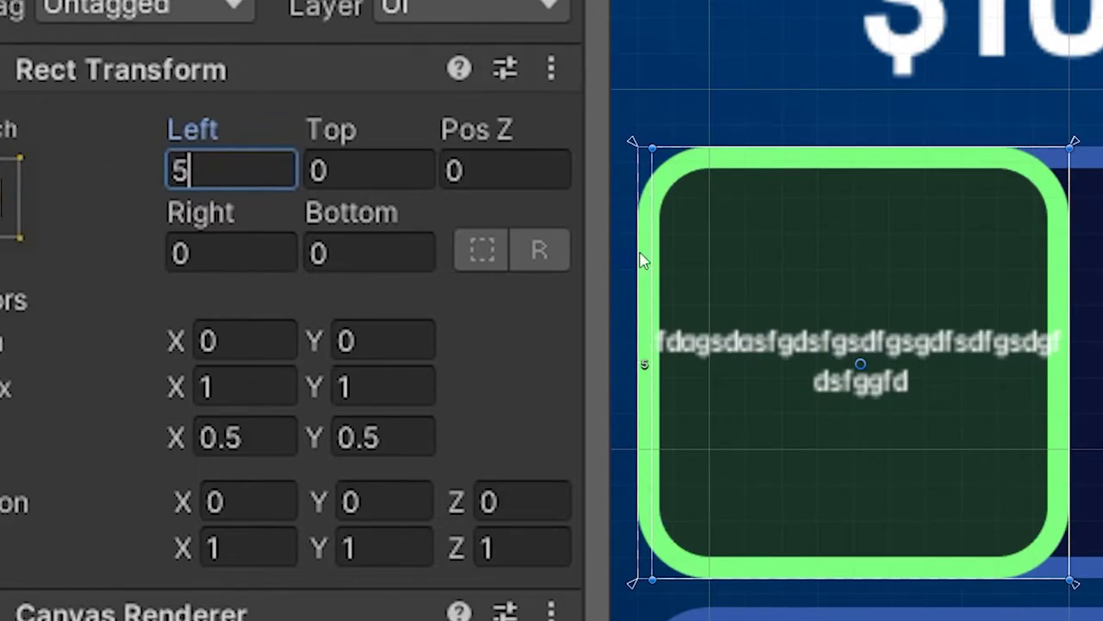
{"action": "key", "text": "BackSpace"}
{"action": "type", "text": "8"}
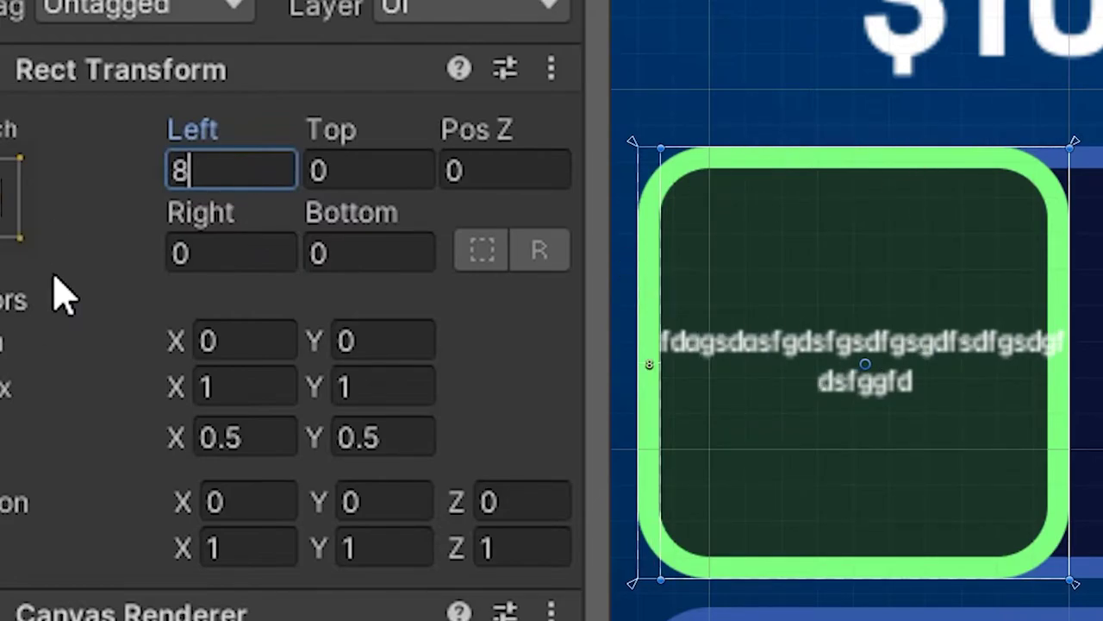
{"action": "key", "text": "Tab"}
{"action": "type", "text": "8"}
{"action": "key", "text": "Tab"}
{"action": "type", "text": "8"}
{"action": "key", "text": "Tab"}
{"action": "type", "text": "8"}
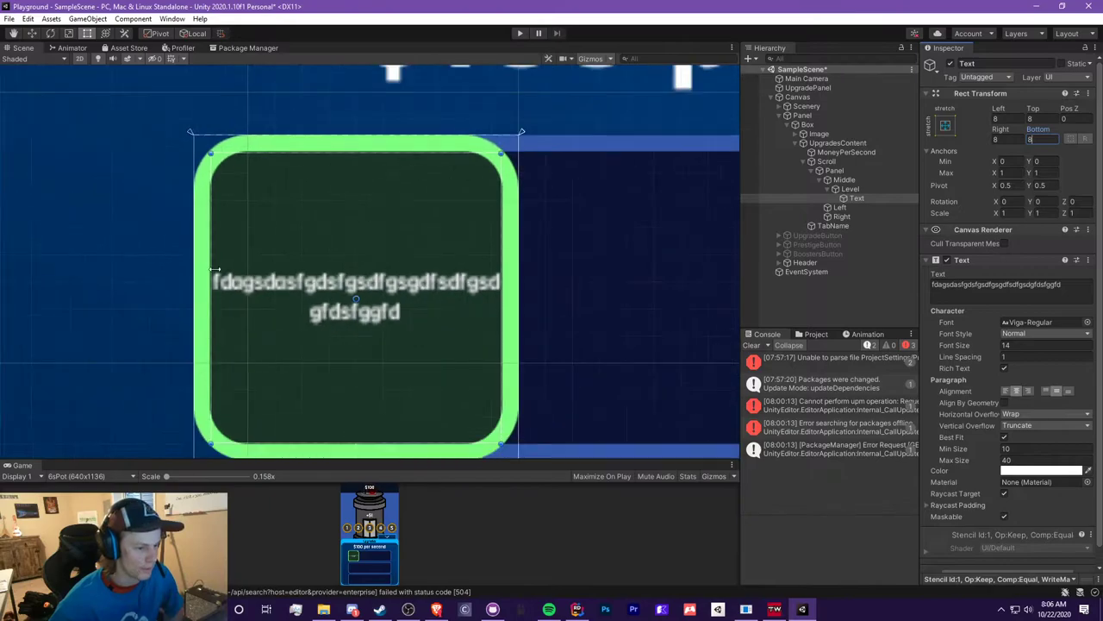
- Raise the Text's maximum best-fit size to 150 and nudge the Level box sideways
{"action": "left_click", "coordinate": [981, 289]}
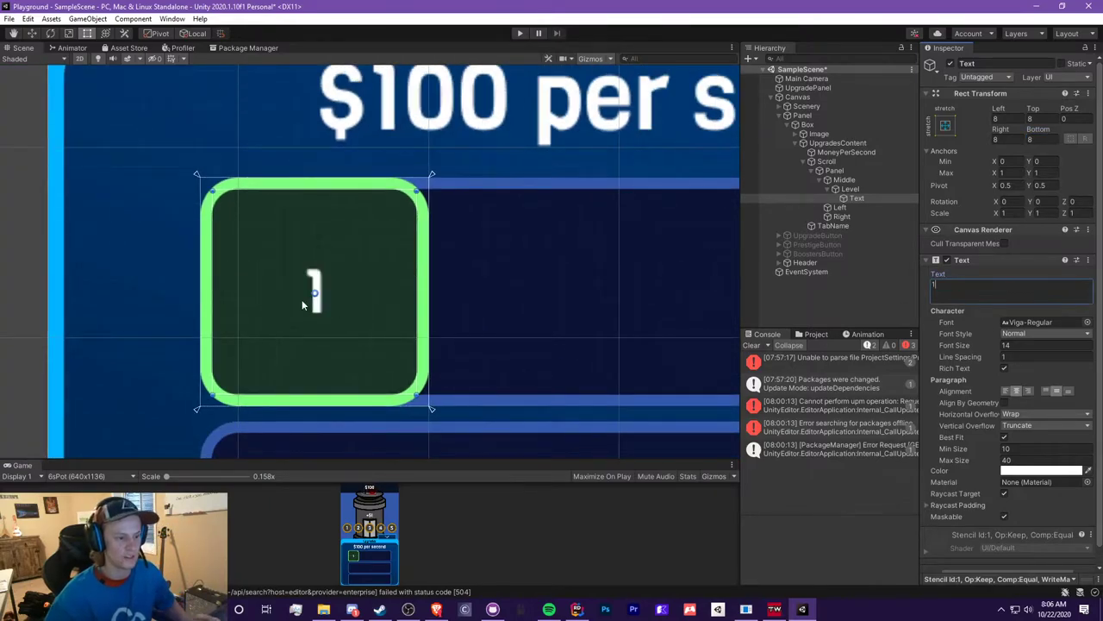
{"action": "left_click", "coordinate": [1007, 459]}
{"action": "type", "text": "150"}
{"action": "scroll", "coordinate": [181, 332], "scroll_direction": "down", "scroll_amount": 4}
{"action": "scroll", "coordinate": [172, 323], "scroll_direction": "up", "scroll_amount": 3}
{"action": "double_click", "coordinate": [742, 191]}
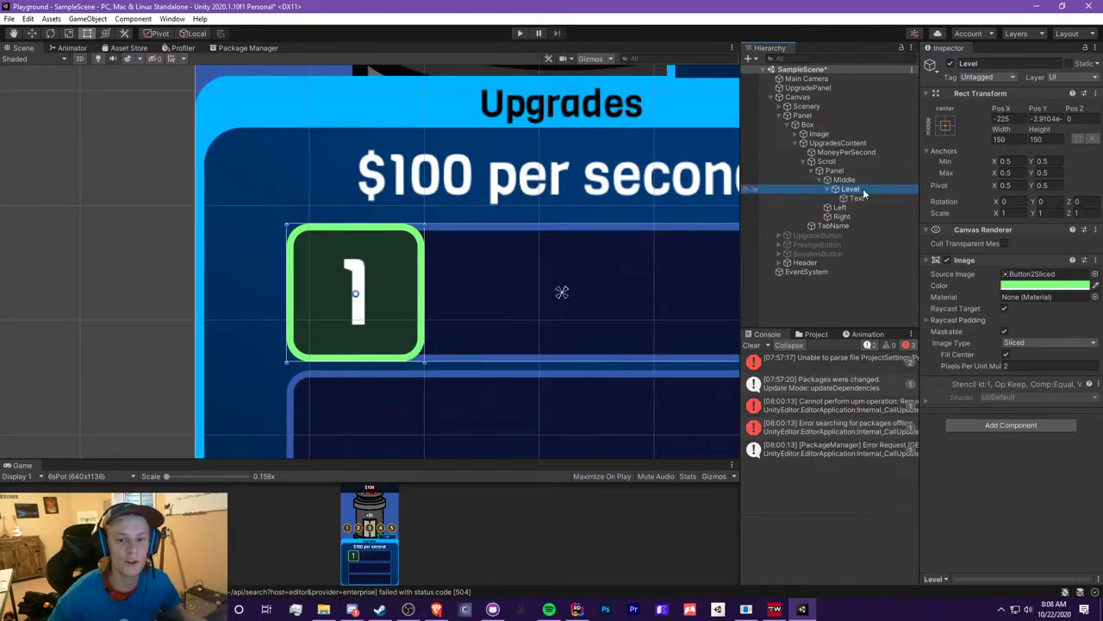
{"action": "mouse_move", "coordinate": [385, 289]}
{"action": "left_mouse_down"}
{"action": "mouse_move", "coordinate": [429, 298]}
{"action": "mouse_move", "coordinate": [545, 288]}
{"action": "mouse_move", "coordinate": [387, 282]}
{"action": "left_mouse_up"}
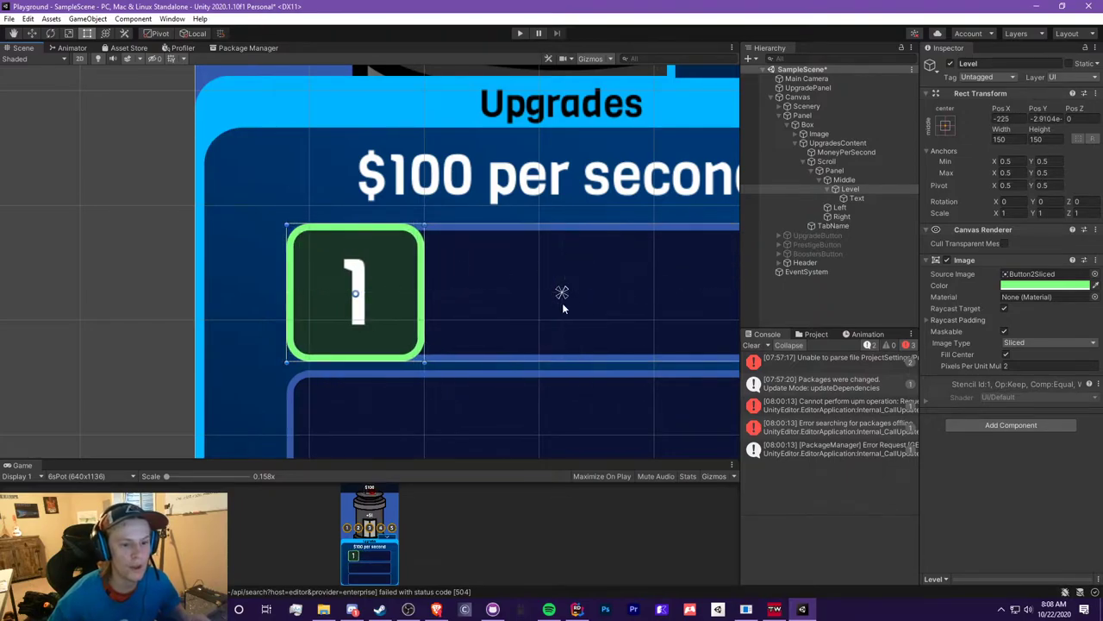
- Test widening the Middle row and inspect the Panel's vertical layout settings
{"action": "scroll", "coordinate": [573, 305], "scroll_direction": "down", "scroll_amount": 2}
{"action": "left_click", "coordinate": [849, 179]}
{"action": "scroll", "coordinate": [672, 244], "scroll_direction": "down", "scroll_amount": 2}
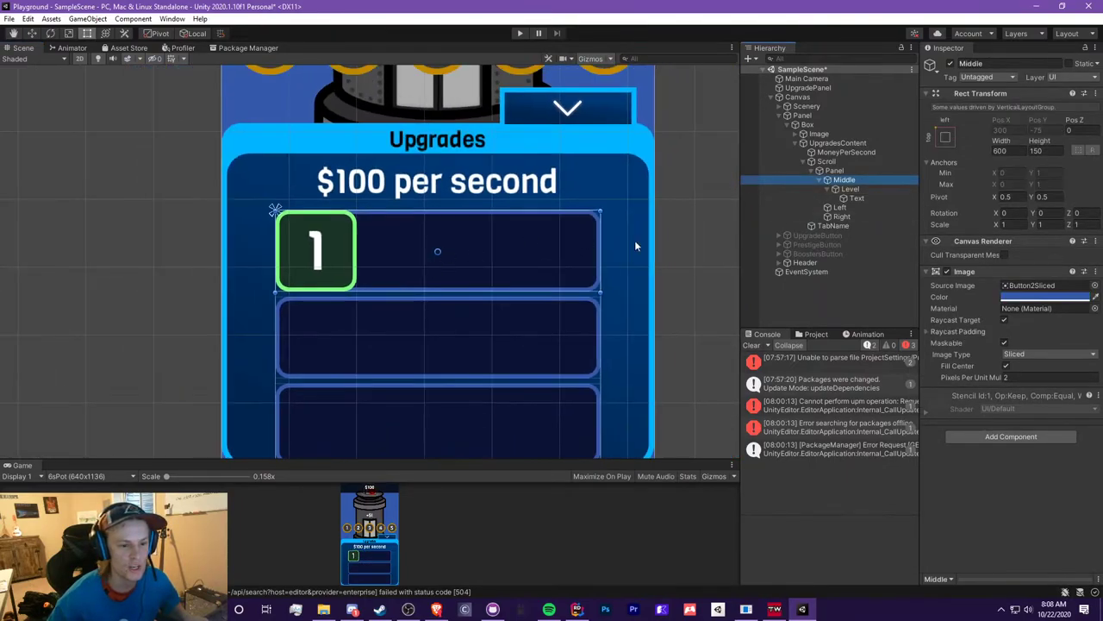
{"action": "mouse_move", "coordinate": [600, 241]}
{"action": "left_mouse_down"}
{"action": "mouse_move", "coordinate": [682, 232]}
{"action": "mouse_move", "coordinate": [681, 247]}
{"action": "mouse_move", "coordinate": [596, 244]}
{"action": "mouse_move", "coordinate": [607, 247]}
{"action": "left_mouse_up"}
{"action": "left_click", "coordinate": [829, 169]}
{"action": "left_click", "coordinate": [823, 161]}
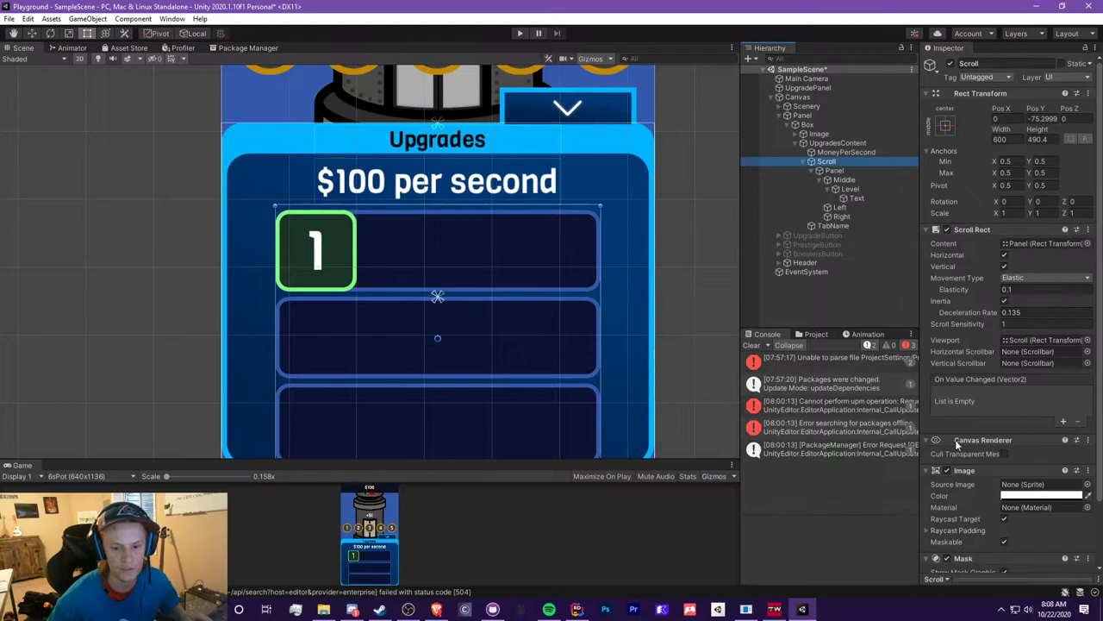
{"action": "left_click", "coordinate": [844, 179]}
{"action": "left_click_drag", "start_coordinate": [604, 250], "coordinate": [632, 235]}
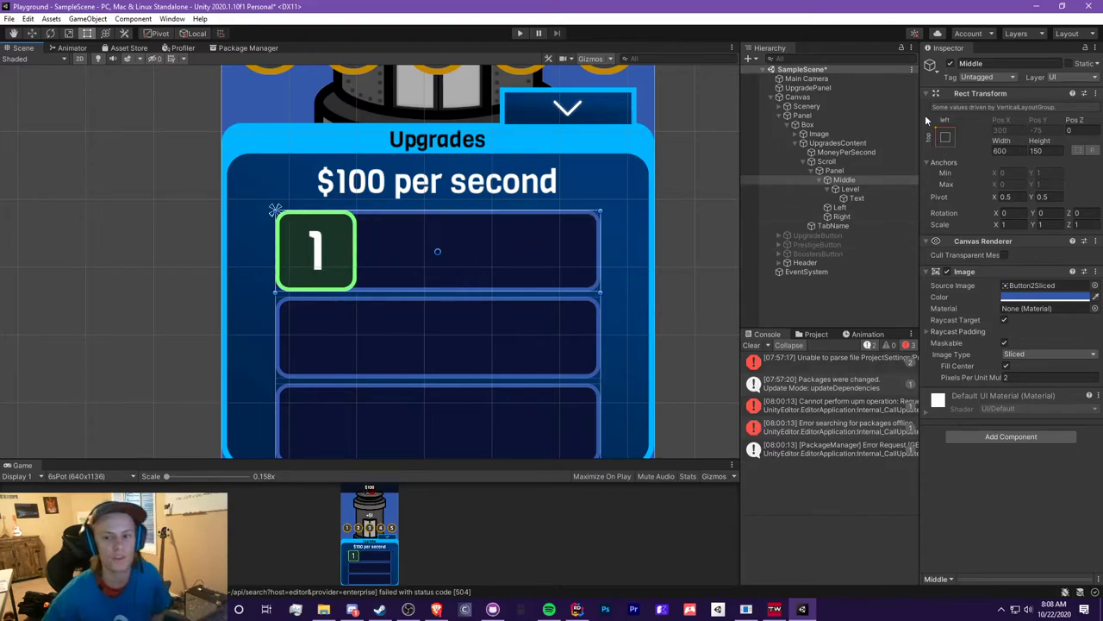
- Anchor the Level box to its row's middle-left and widen the top row to test it
{"action": "left_click", "coordinate": [851, 189]}
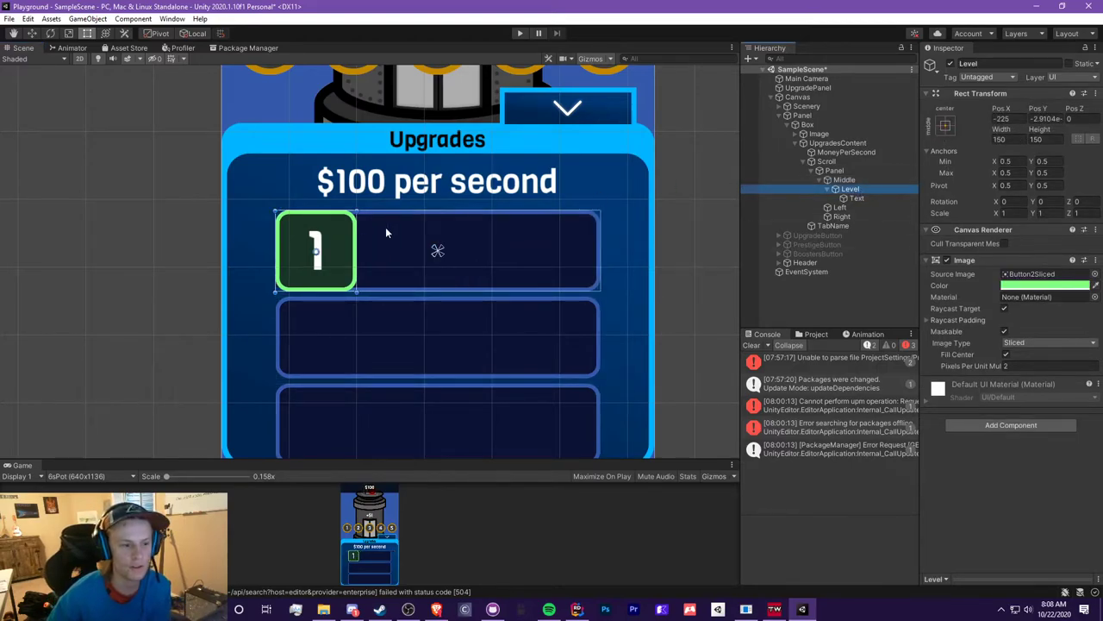
{"action": "left_click", "coordinate": [947, 125]}
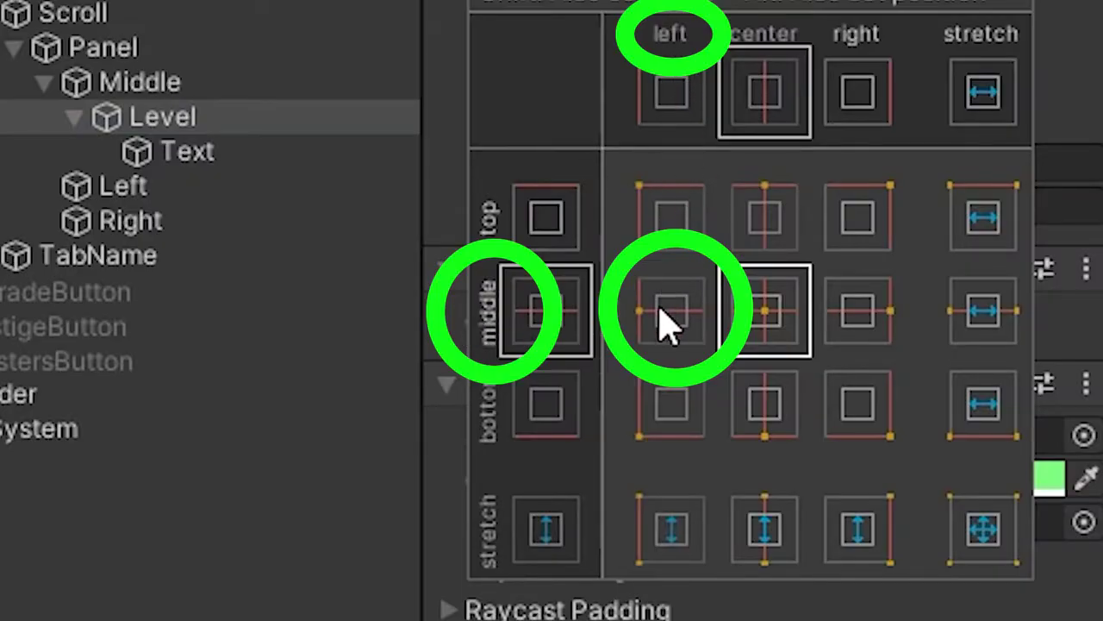
{"action": "left_click", "coordinate": [985, 242]}
{"action": "left_click", "coordinate": [849, 180]}
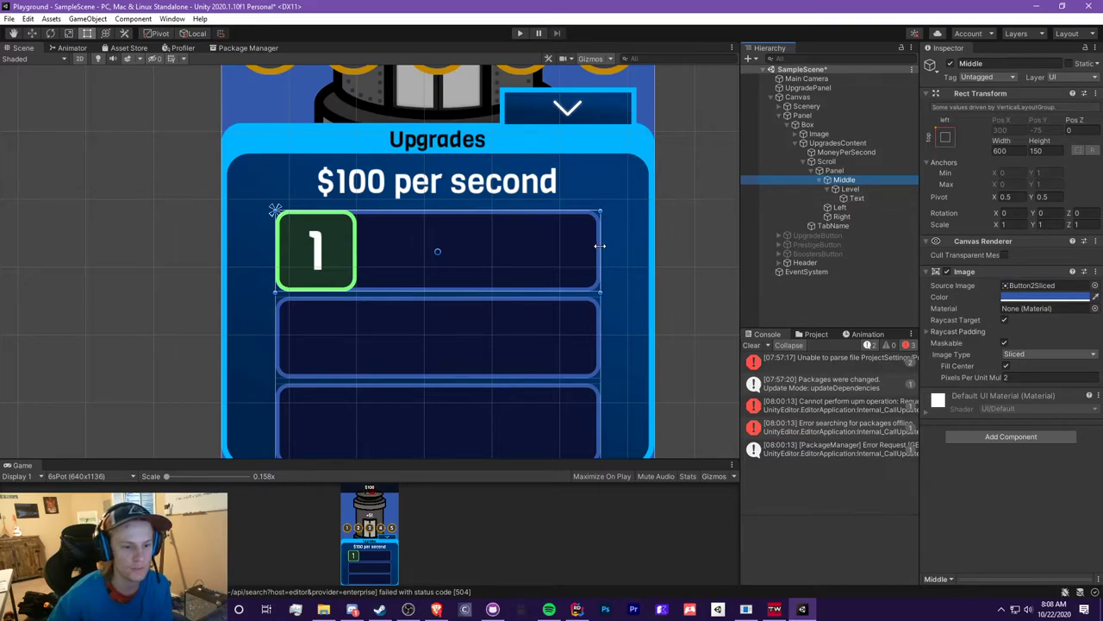
{"action": "left_click_drag", "start_coordinate": [601, 248], "coordinate": [274, 247]}
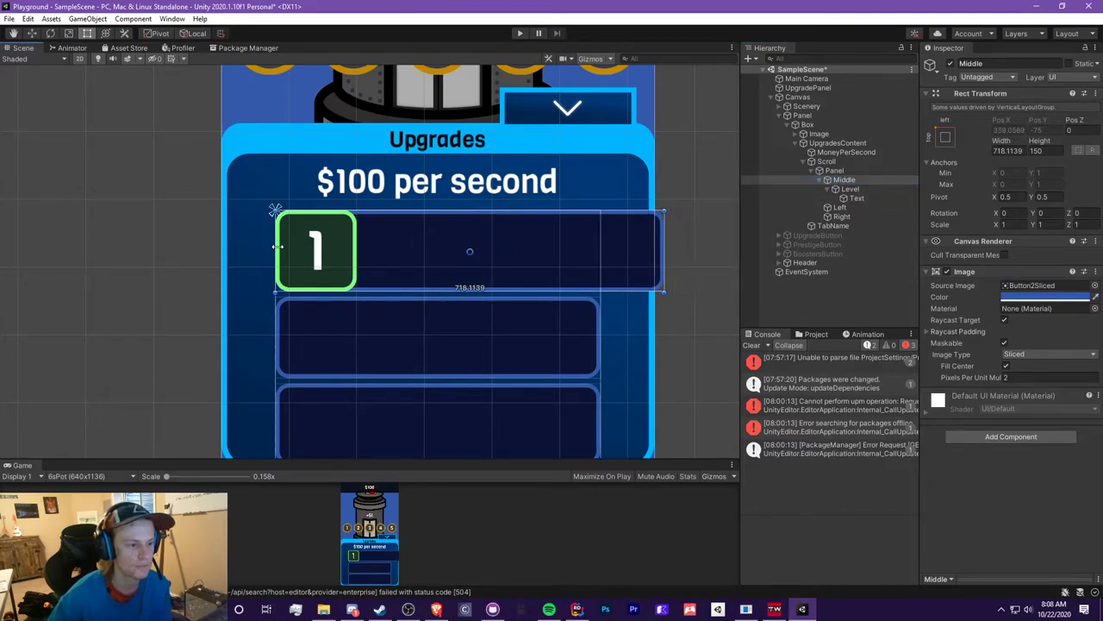
- Turn off the Panel's Vertical Layout Group and stretch the top row outward on its left
{"action": "left_click", "coordinate": [834, 170]}
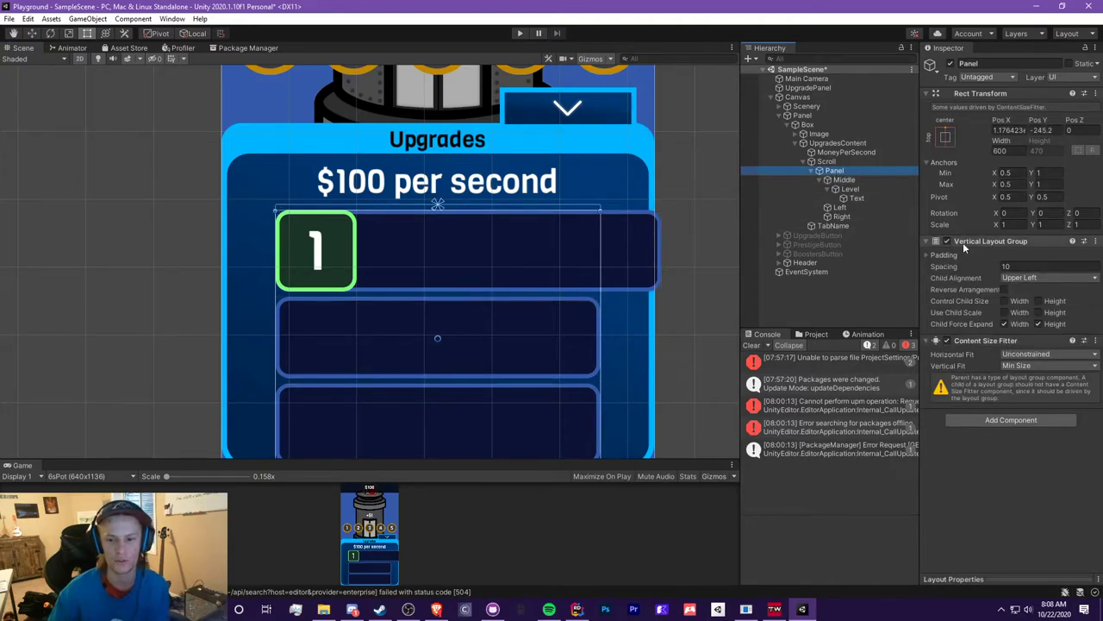
{"action": "left_click", "coordinate": [948, 241]}
{"action": "left_click", "coordinate": [173, 246]}
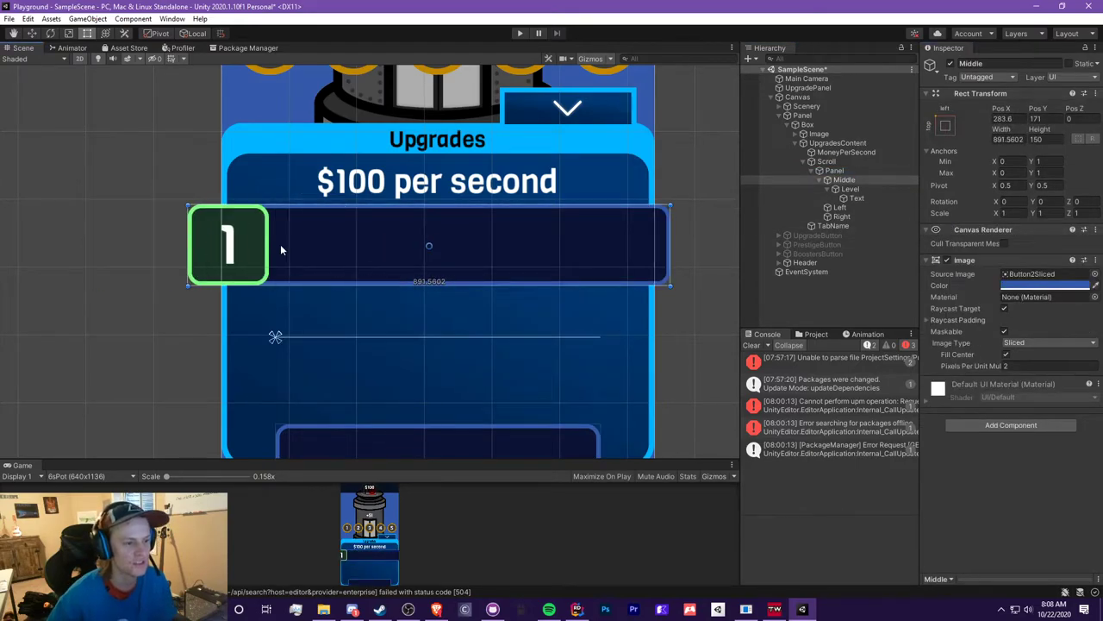
{"action": "left_click", "coordinate": [850, 189]}
{"action": "left_click", "coordinate": [946, 128]}
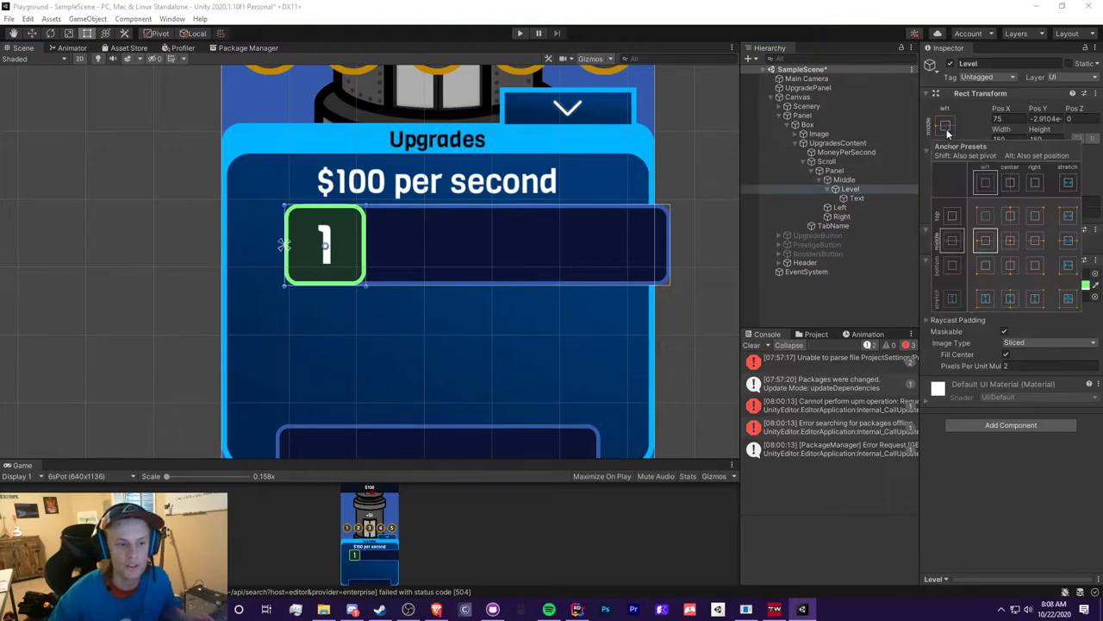
{"action": "left_click", "coordinate": [362, 214]}
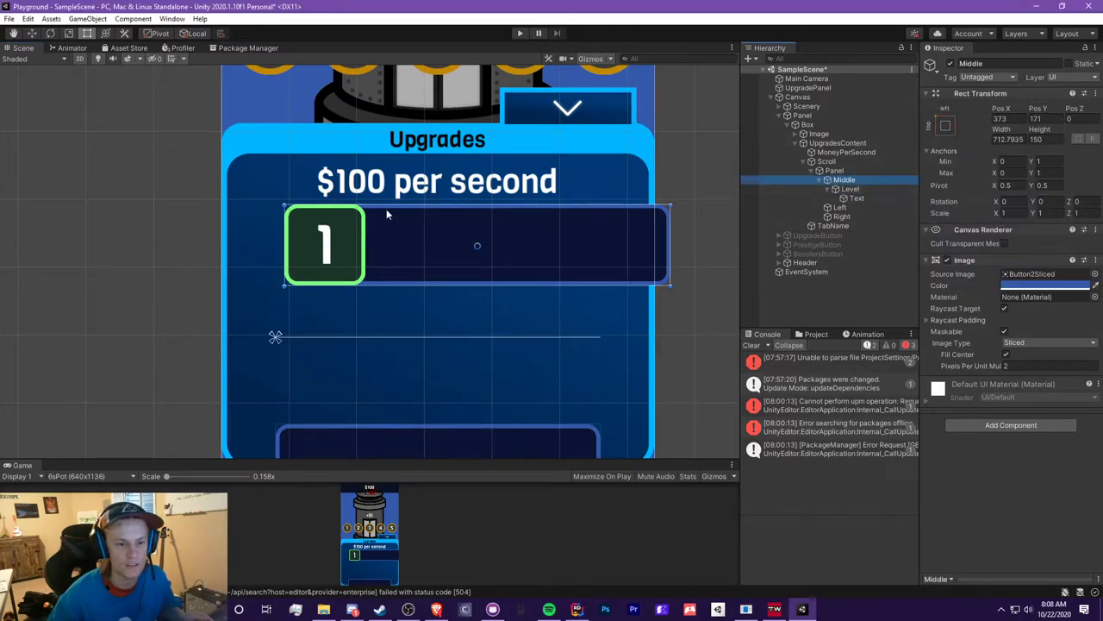
{"action": "left_click_drag", "start_coordinate": [283, 243], "coordinate": [203, 234]}
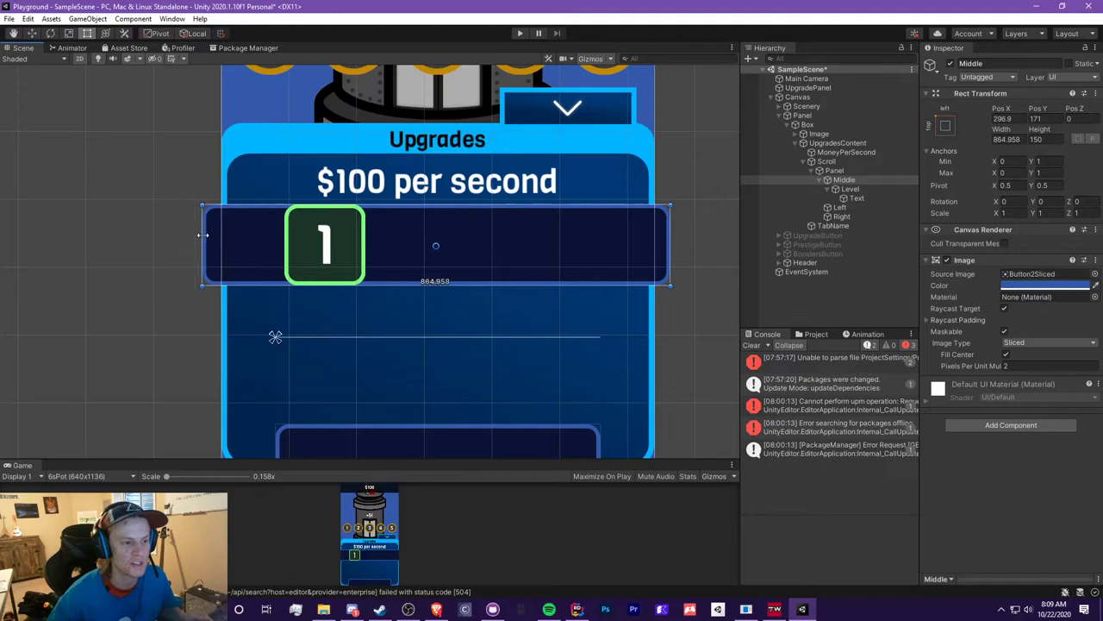
- Narrow the top row, undo the resize, and select the number Text inside the Level box
{"action": "left_click", "coordinate": [945, 126]}
{"action": "left_click", "coordinate": [855, 187]}
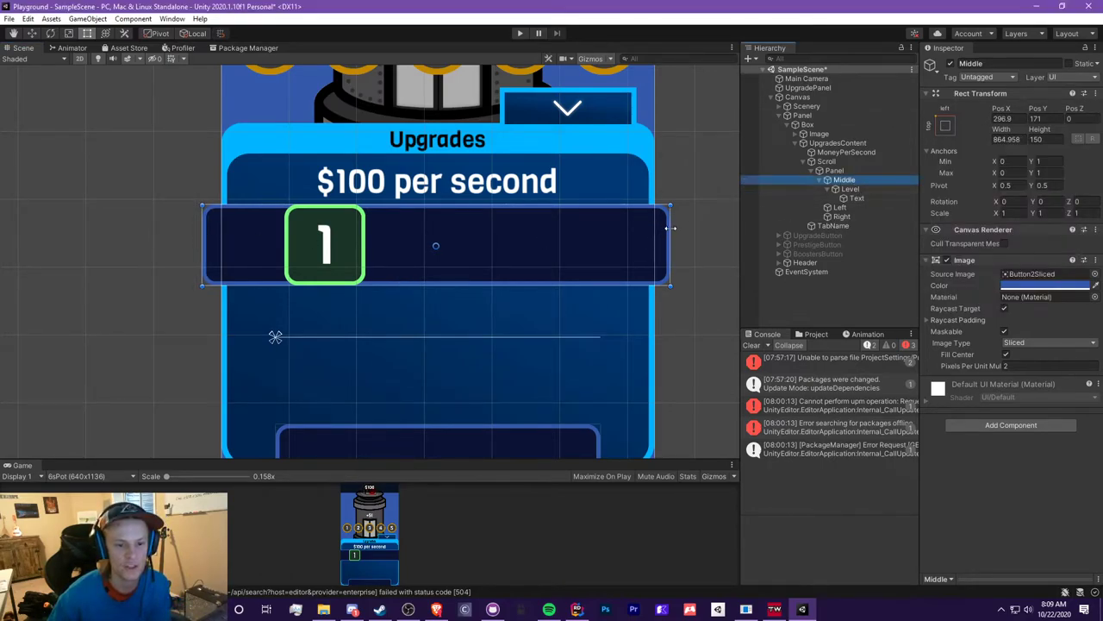
{"action": "mouse_move", "coordinate": [670, 228]}
{"action": "left_mouse_down"}
{"action": "mouse_move", "coordinate": [588, 231]}
{"action": "mouse_move", "coordinate": [694, 225]}
{"action": "mouse_move", "coordinate": [670, 229]}
{"action": "left_mouse_up"}
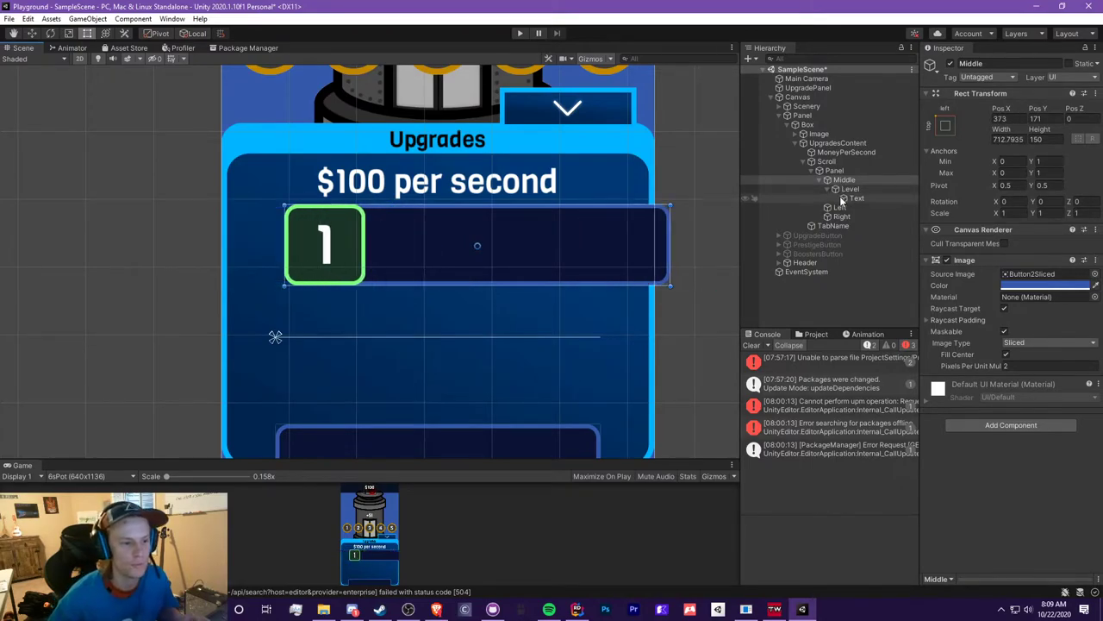
{"action": "left_click", "coordinate": [834, 170]}
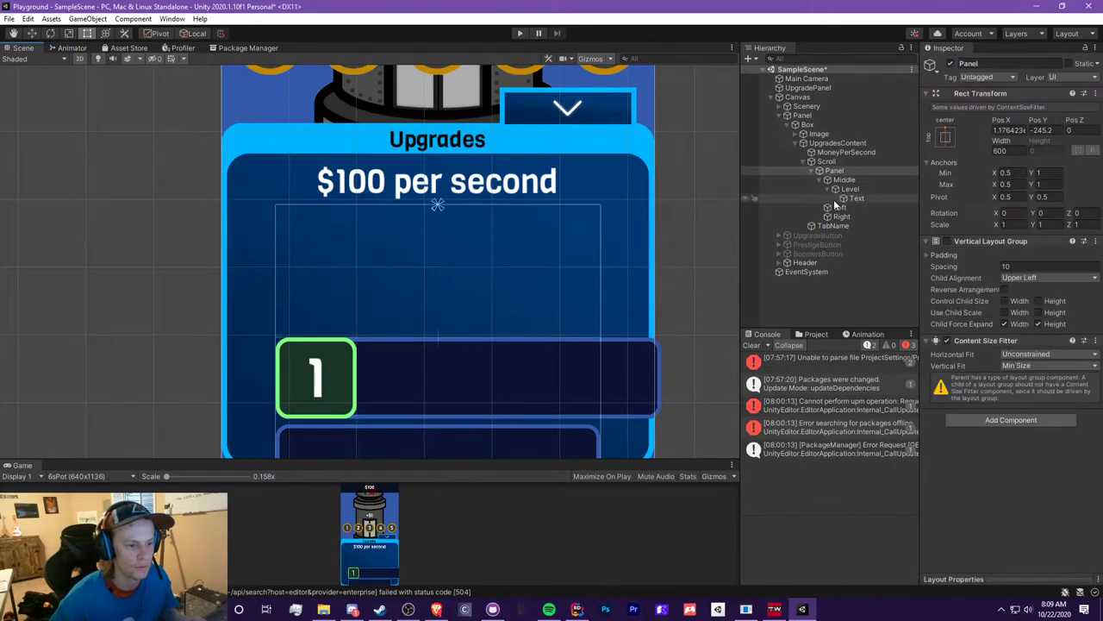
{"action": "key", "text": "ctrl+z"}
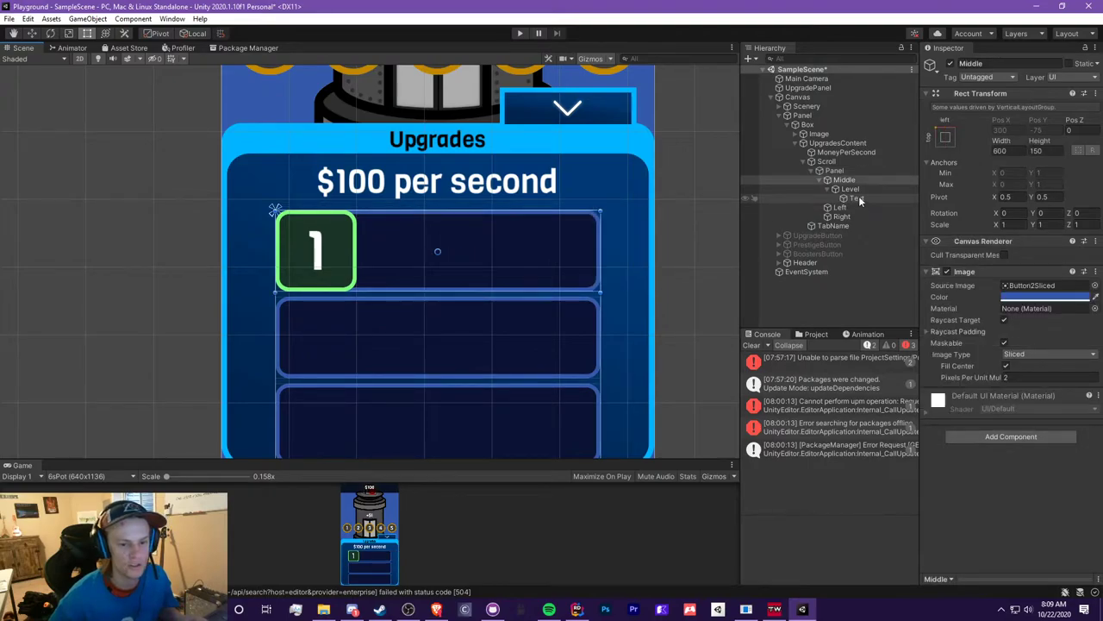
{"action": "left_click", "coordinate": [849, 189]}
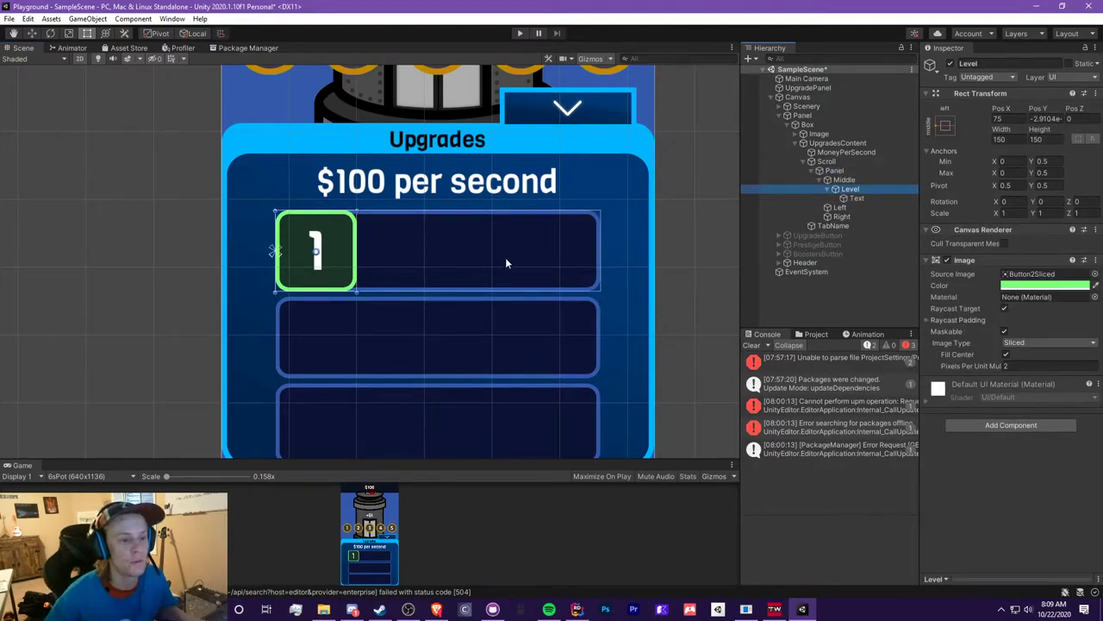
{"action": "scroll", "coordinate": [509, 251], "scroll_direction": "down", "scroll_amount": 2}
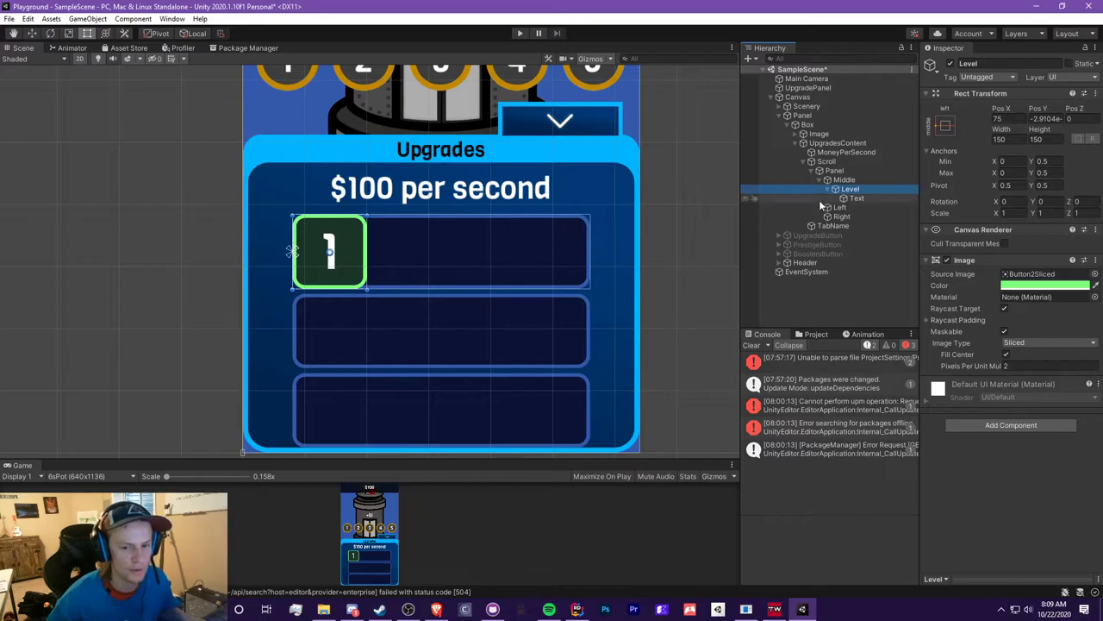
{"action": "left_click", "coordinate": [844, 200]}
- Move the Text out of the Level box into the row, starting right after the box
{"action": "left_click_drag", "start_coordinate": [832, 192], "coordinate": [835, 198]}
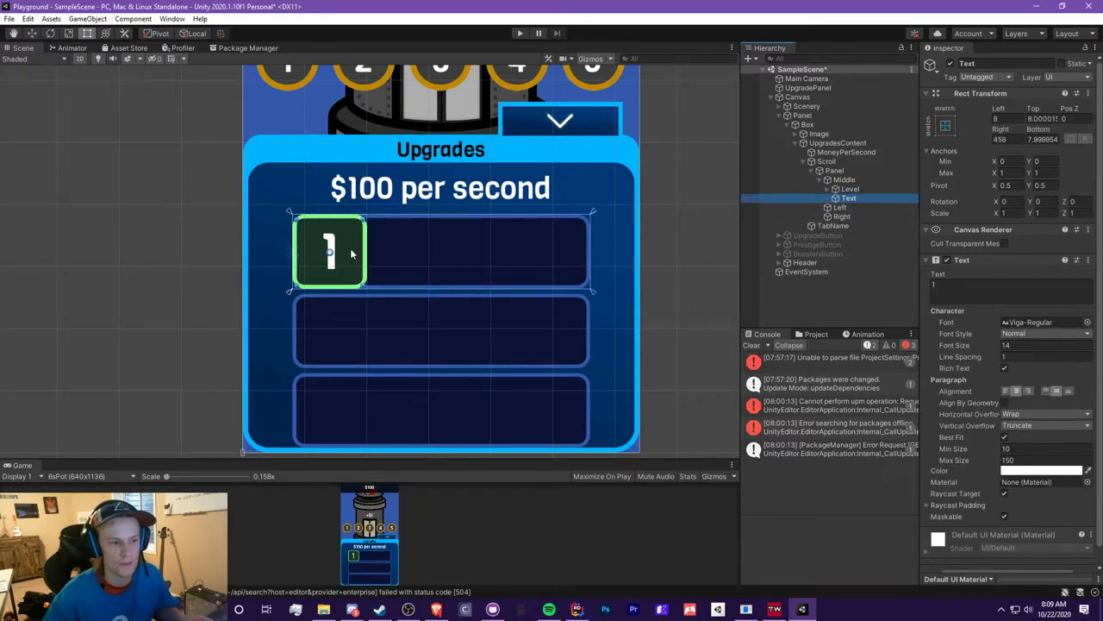
{"action": "left_click_drag", "start_coordinate": [351, 253], "coordinate": [588, 250]}
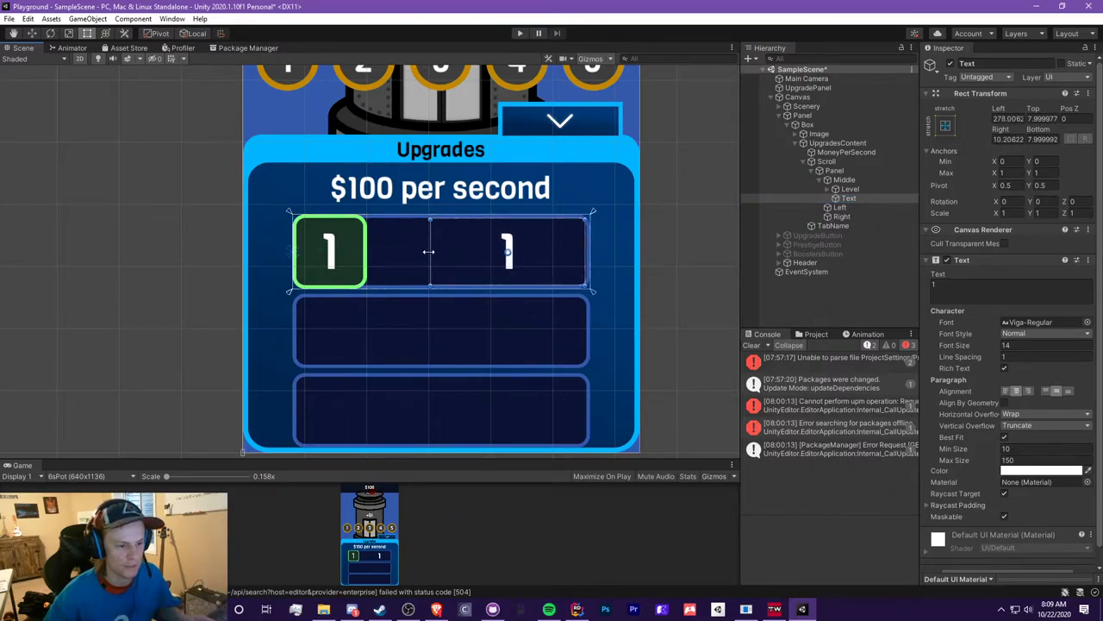
{"action": "left_click_drag", "start_coordinate": [429, 252], "coordinate": [366, 252]}
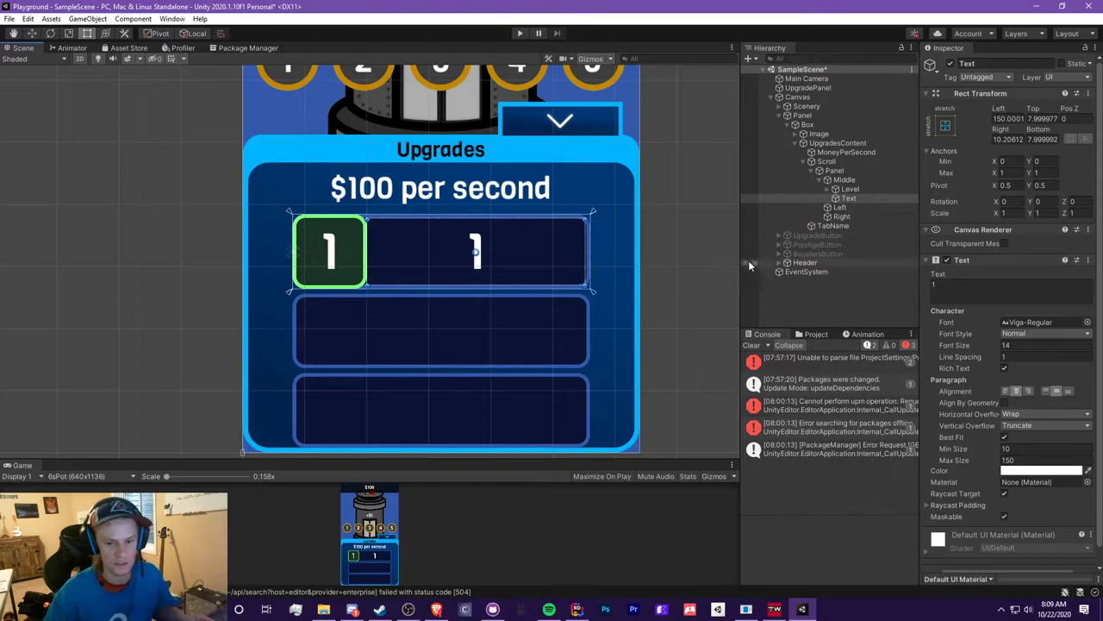
{"action": "left_click_drag", "start_coordinate": [583, 245], "coordinate": [591, 246]}
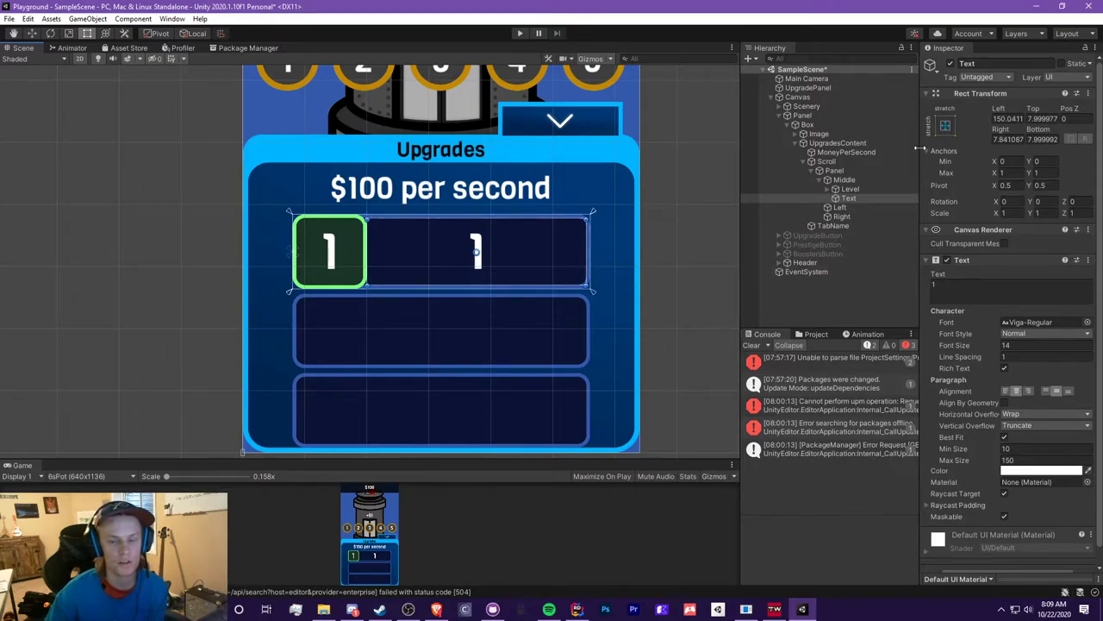
{"action": "left_click", "coordinate": [845, 180]}
{"action": "left_click", "coordinate": [849, 198]}
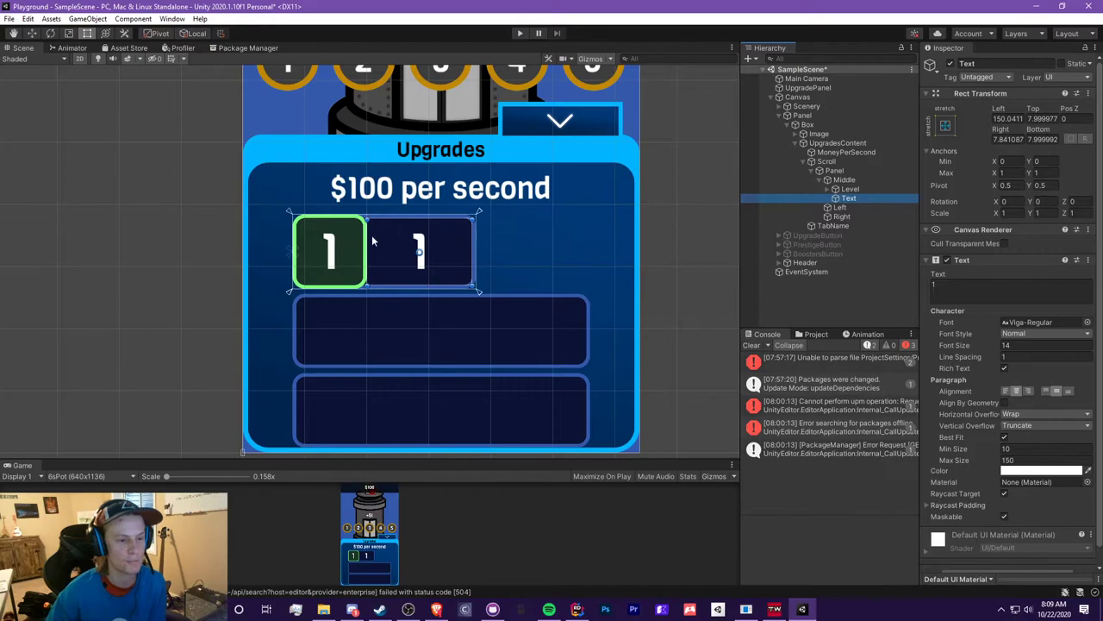
- Stretch the top row far right to test the Text, then shrink it back
{"action": "left_click", "coordinate": [466, 235]}
{"action": "left_click_drag", "start_coordinate": [475, 238], "coordinate": [750, 239]}
{"action": "left_click", "coordinate": [528, 257]}
{"action": "scroll", "coordinate": [483, 283], "scroll_direction": "down", "scroll_amount": 2}
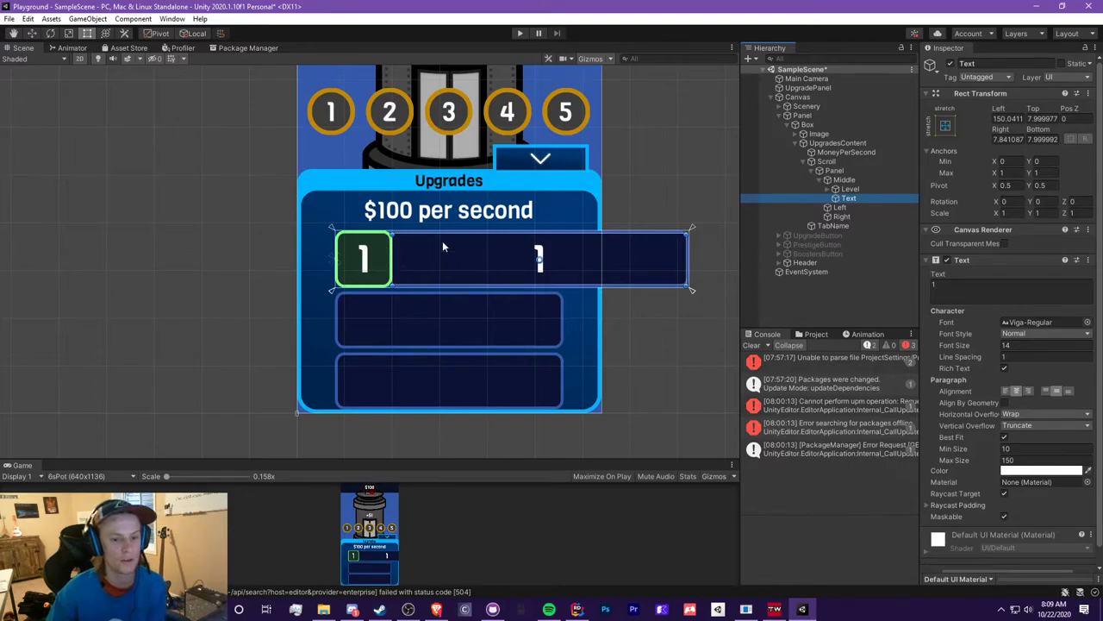
{"action": "left_click", "coordinate": [844, 179]}
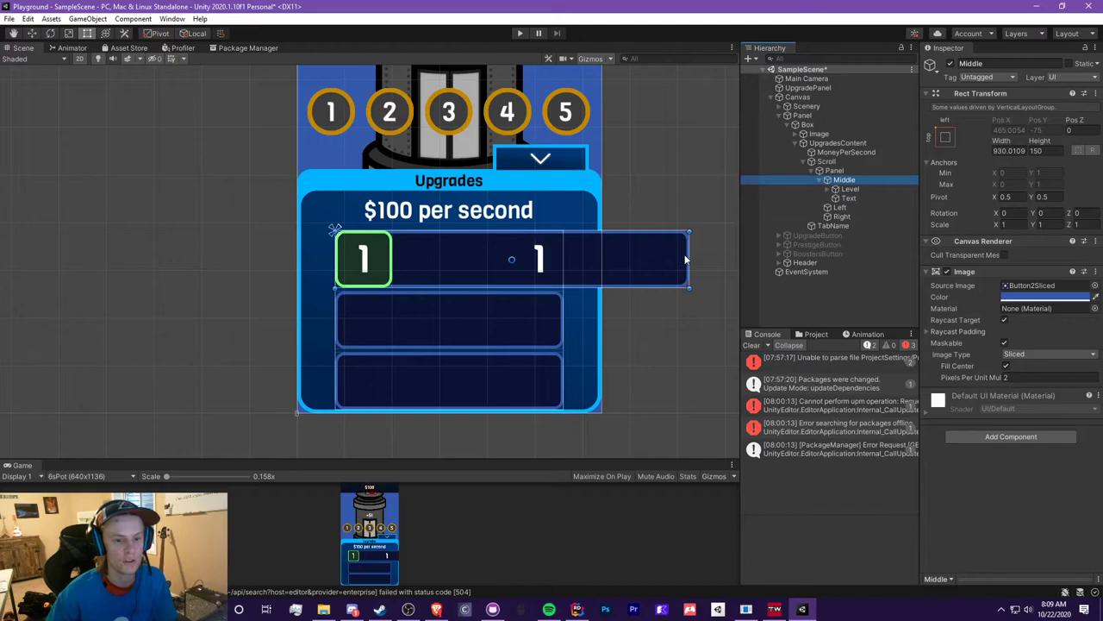
{"action": "left_click_drag", "start_coordinate": [687, 259], "coordinate": [562, 259]}
{"action": "left_click", "coordinate": [477, 259]}
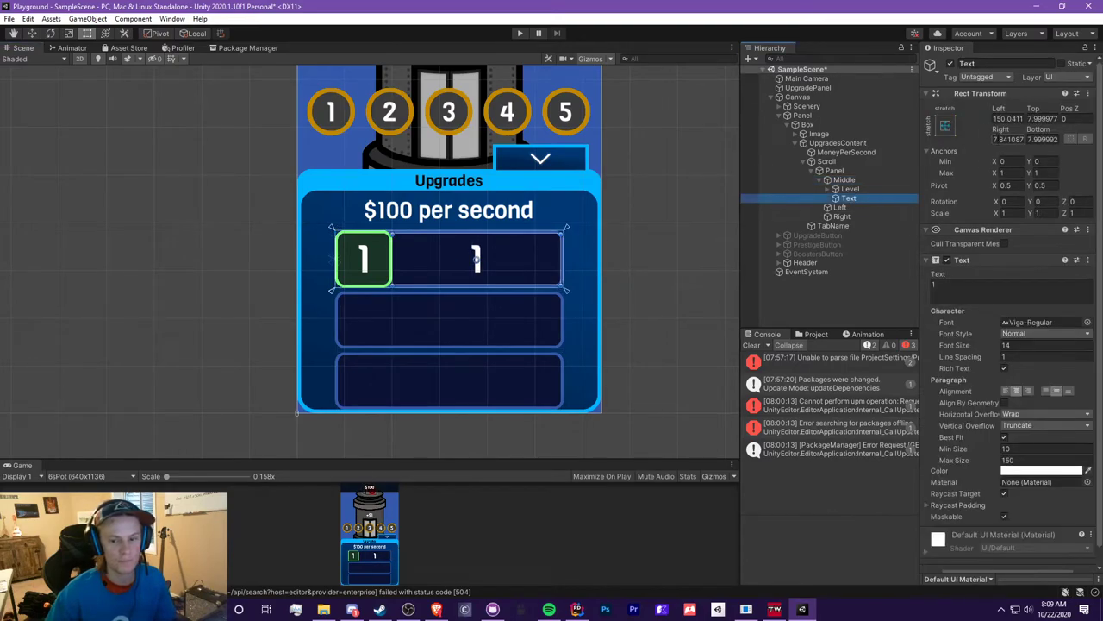
- Stretch the Text's anchors across the row and type 'Upgrade Title' with a Cost line below
{"action": "left_click", "coordinate": [946, 126]}
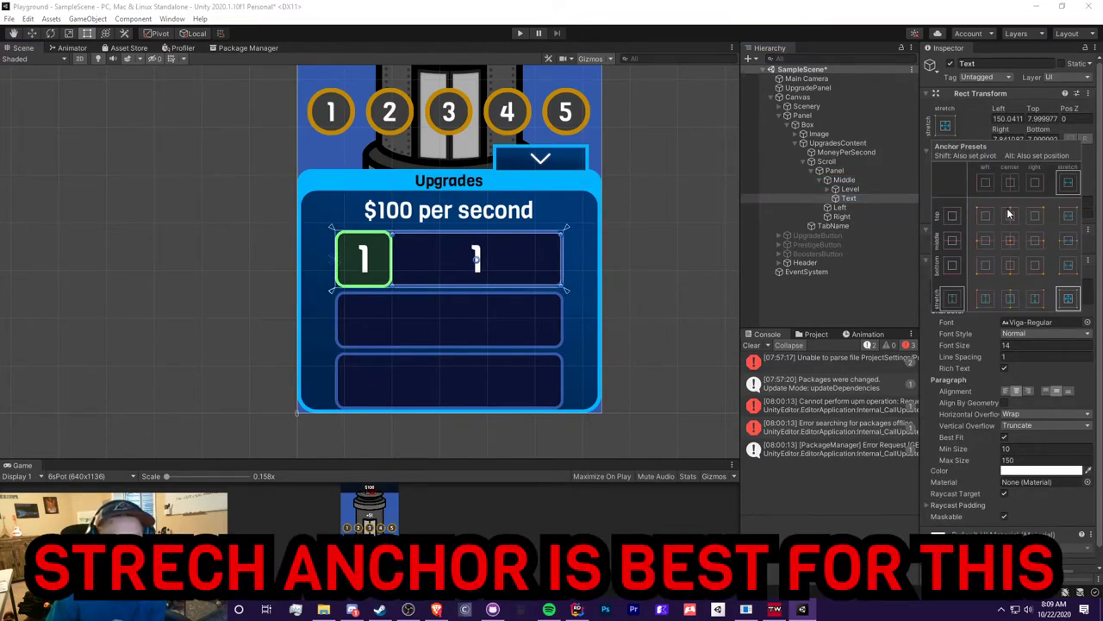
{"action": "left_click", "coordinate": [1010, 215]}
{"action": "scroll", "coordinate": [434, 239], "scroll_direction": "up", "scroll_amount": 3}
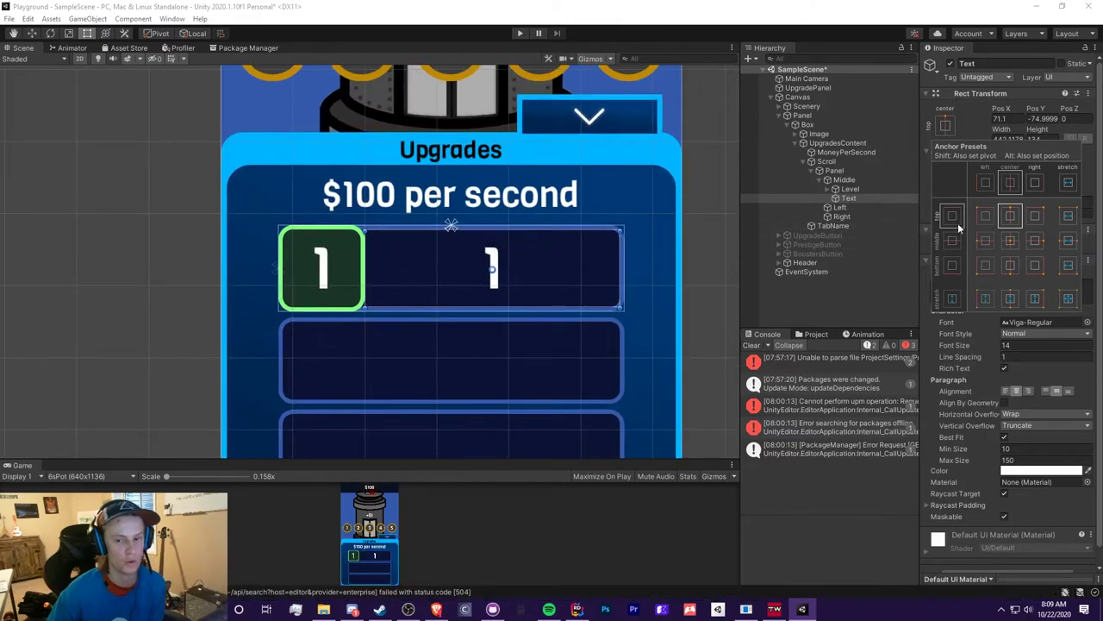
{"action": "left_click", "coordinate": [1038, 214]}
{"action": "left_click", "coordinate": [1067, 300]}
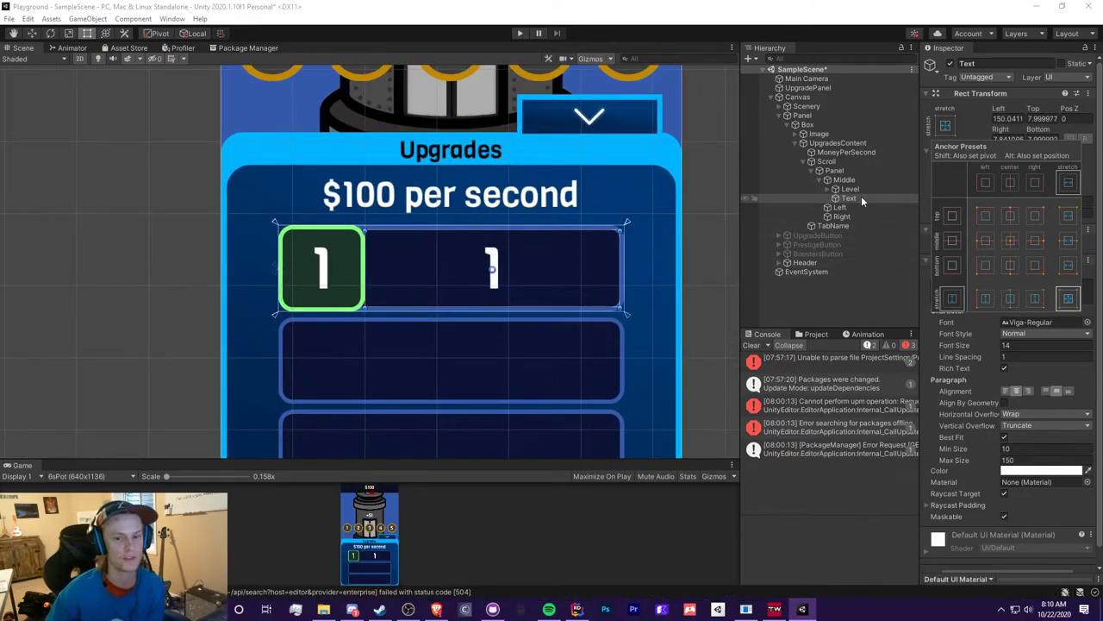
{"action": "left_click", "coordinate": [975, 295]}
{"action": "type", "text": "Upgrade Title"}
{"action": "key", "text": "Return"}
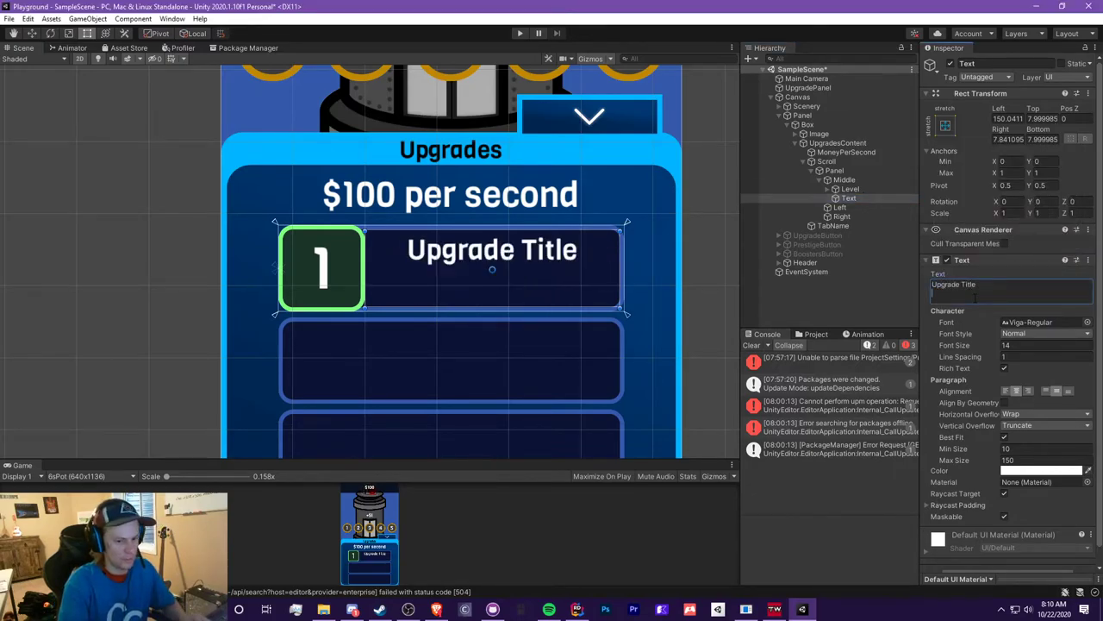
{"action": "type", "text": "Cost: 1"}
{"action": "type", "text": "00"}
{"action": "key", "text": "BackSpace"}
{"action": "key", "text": "BackSpace"}
{"action": "key", "text": "BackSpace"}
- Complete the cost line as 'Cost: $100' and copy the Level box into the Left and Right rows
{"action": "type", "text": "$100"}
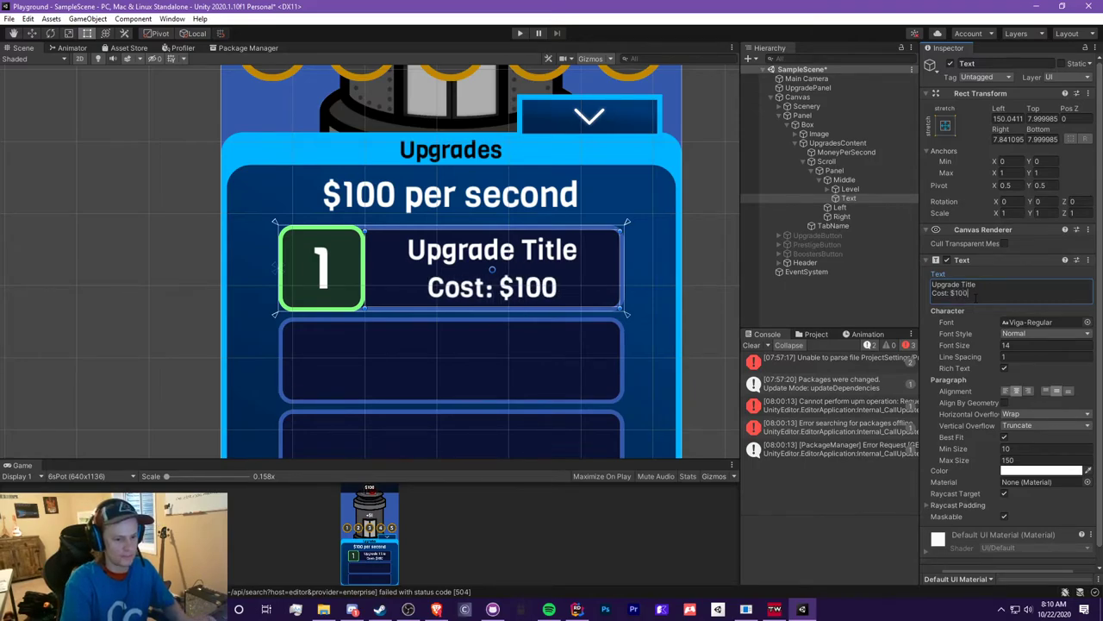
{"action": "left_click", "coordinate": [124, 242]}
{"action": "scroll", "coordinate": [515, 234], "scroll_direction": "down", "scroll_amount": 4}
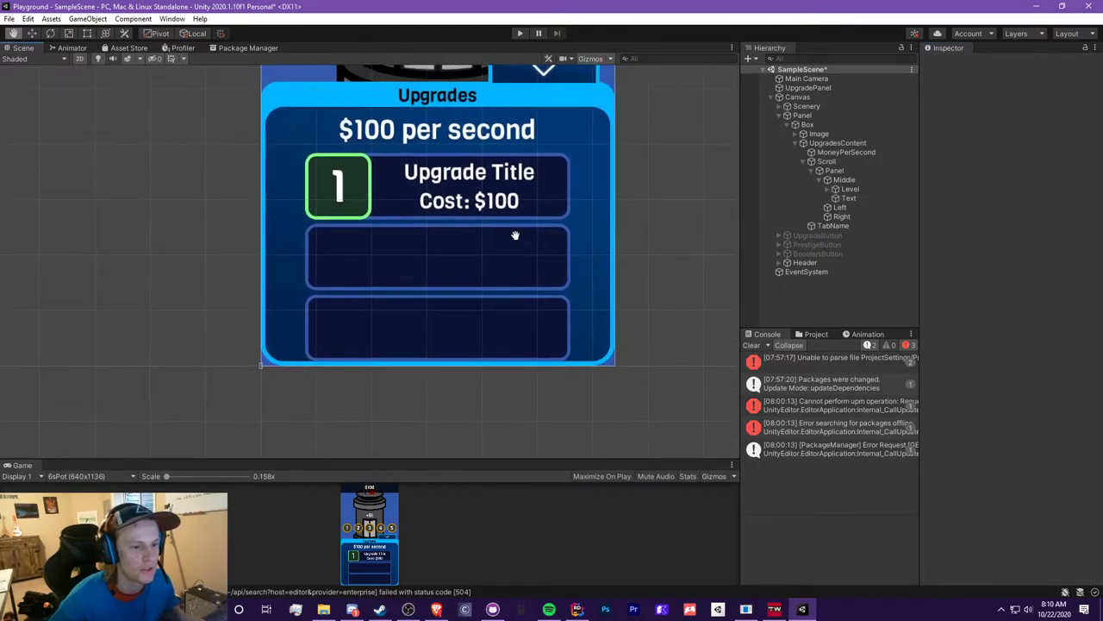
{"action": "left_click", "coordinate": [882, 209]}
{"action": "left_click", "coordinate": [880, 180]}
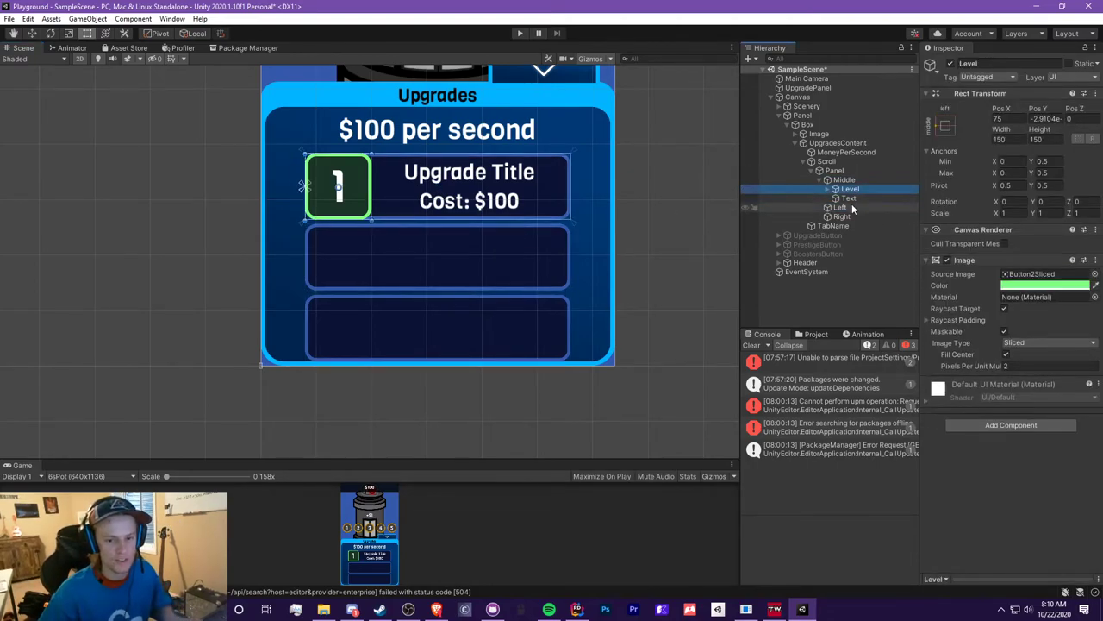
{"action": "left_click", "coordinate": [848, 208]}
{"action": "key", "text": "ctrl+z"}
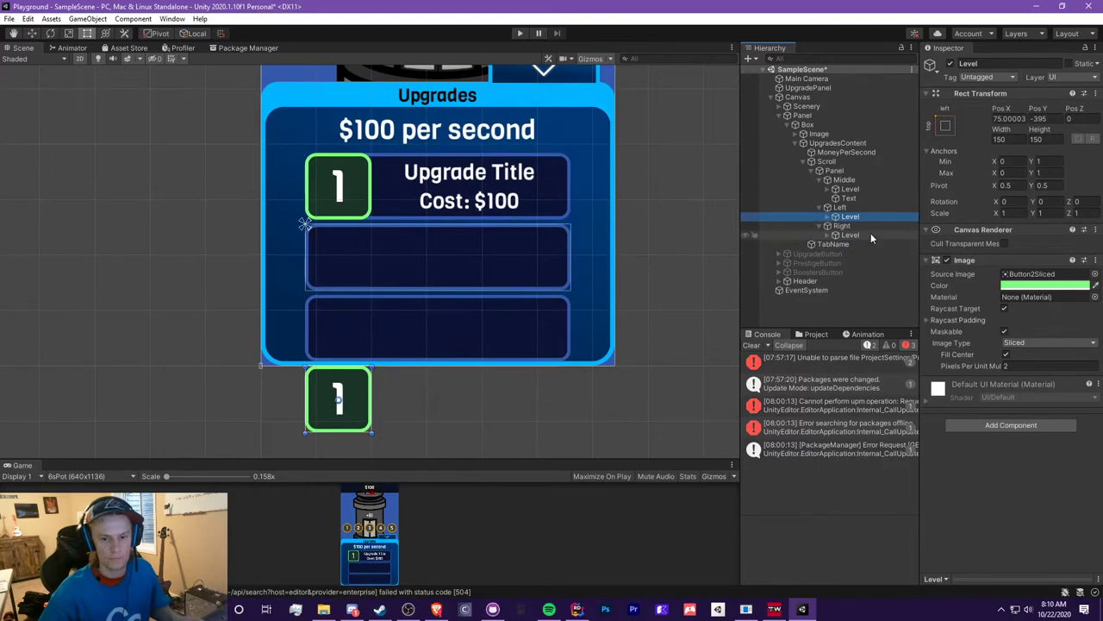
- Anchor the Level boxes middle-left at Pos X 75, Pos Y 0
{"action": "left_click", "coordinate": [873, 233], "text": "ctrl"}
{"action": "left_click", "coordinate": [946, 125]}
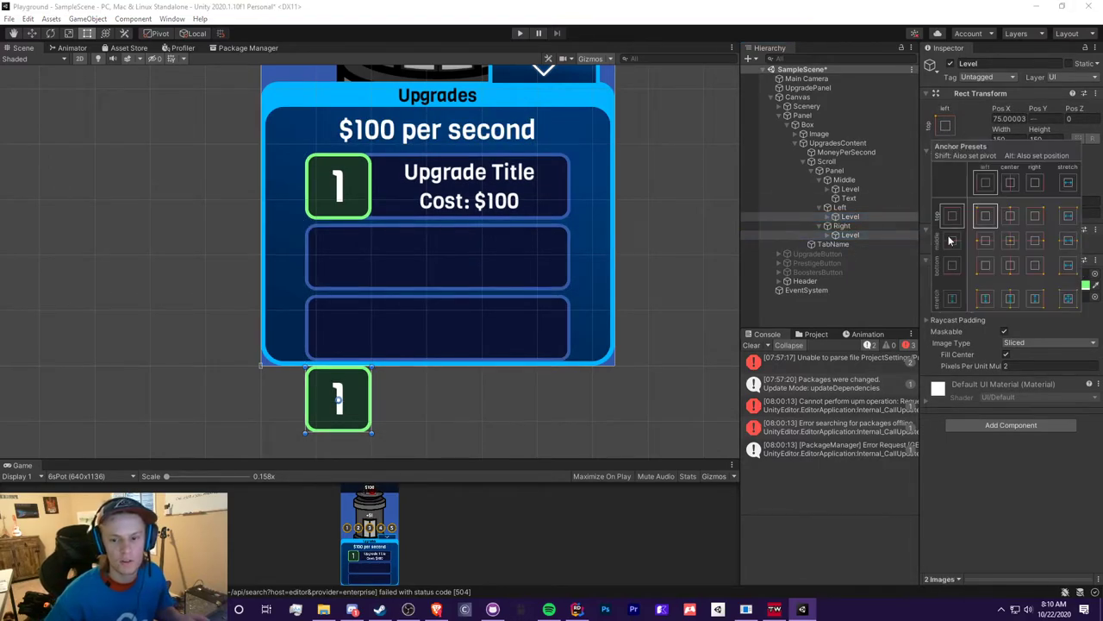
{"action": "left_click", "coordinate": [979, 239]}
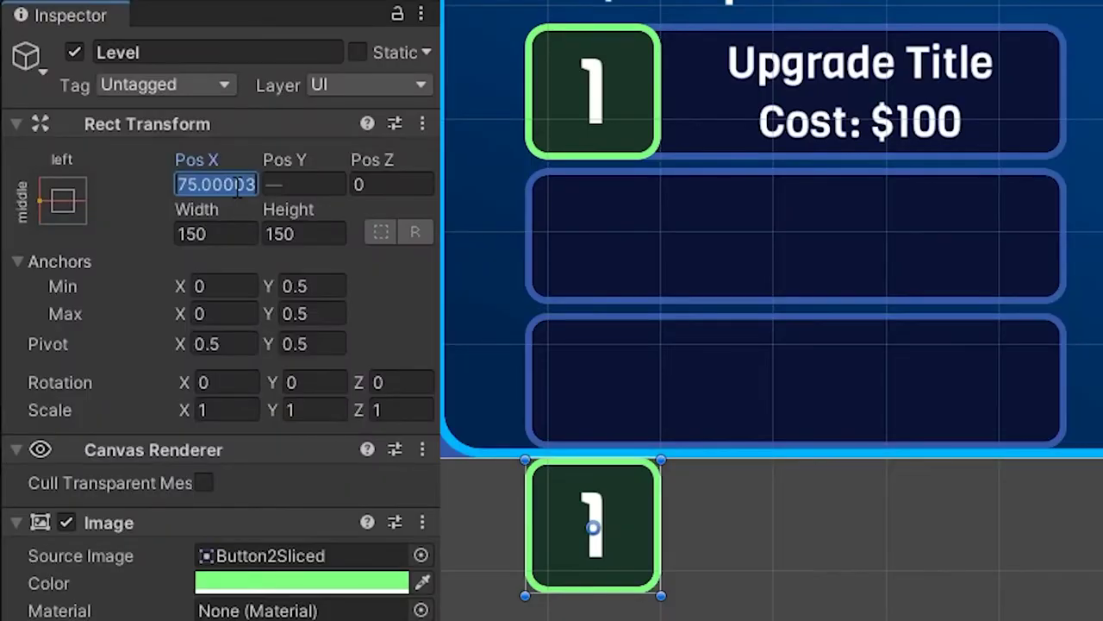
{"action": "type", "text": "75"}
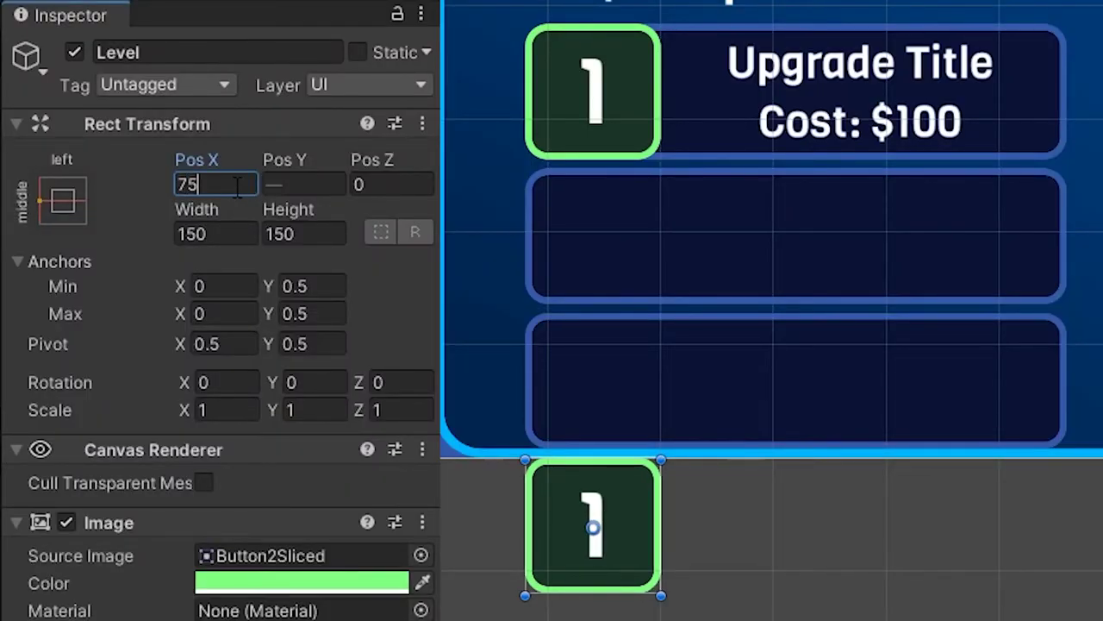
{"action": "key", "text": "Tab"}
{"action": "type", "text": "0"}
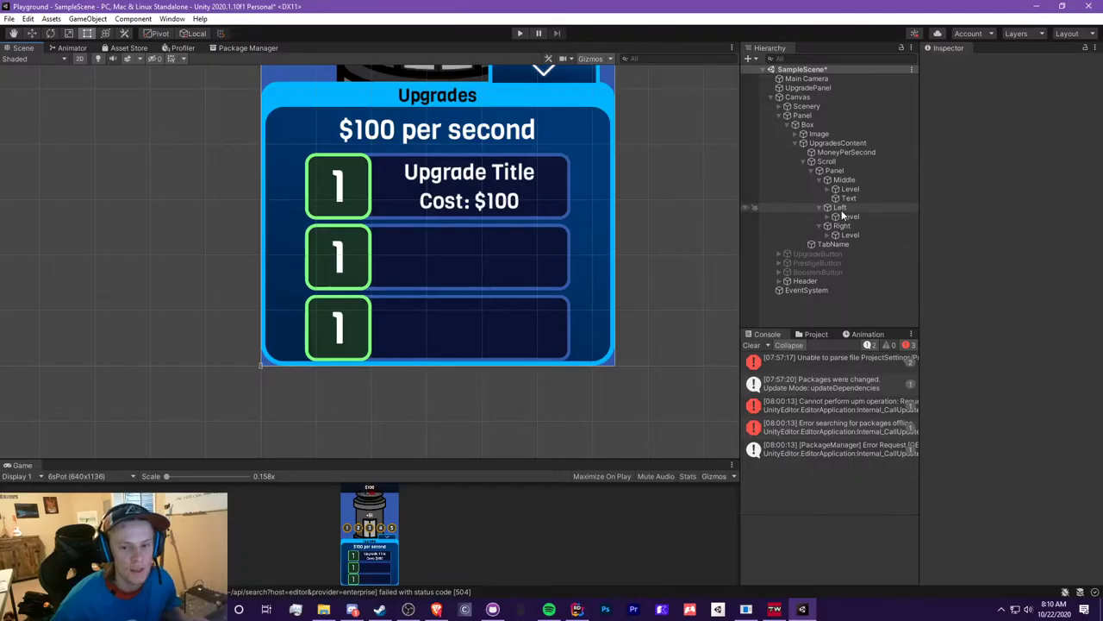
- Place a Text copy under the Left row in the second row and left-align it
{"action": "left_click", "coordinate": [840, 198]}
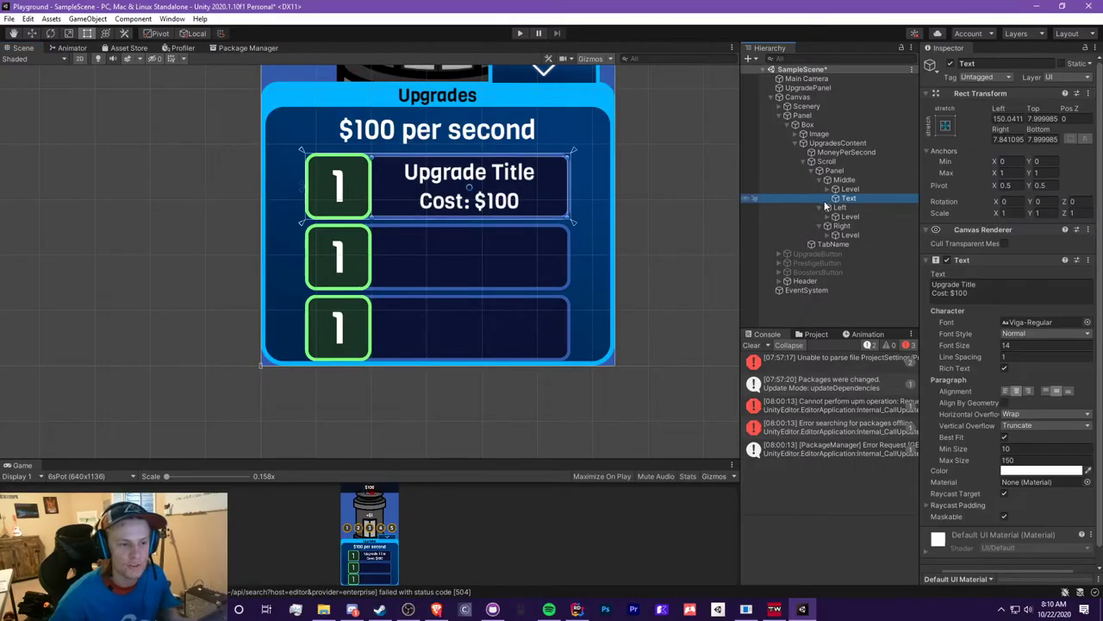
{"action": "left_click_drag", "start_coordinate": [825, 208], "coordinate": [835, 208]}
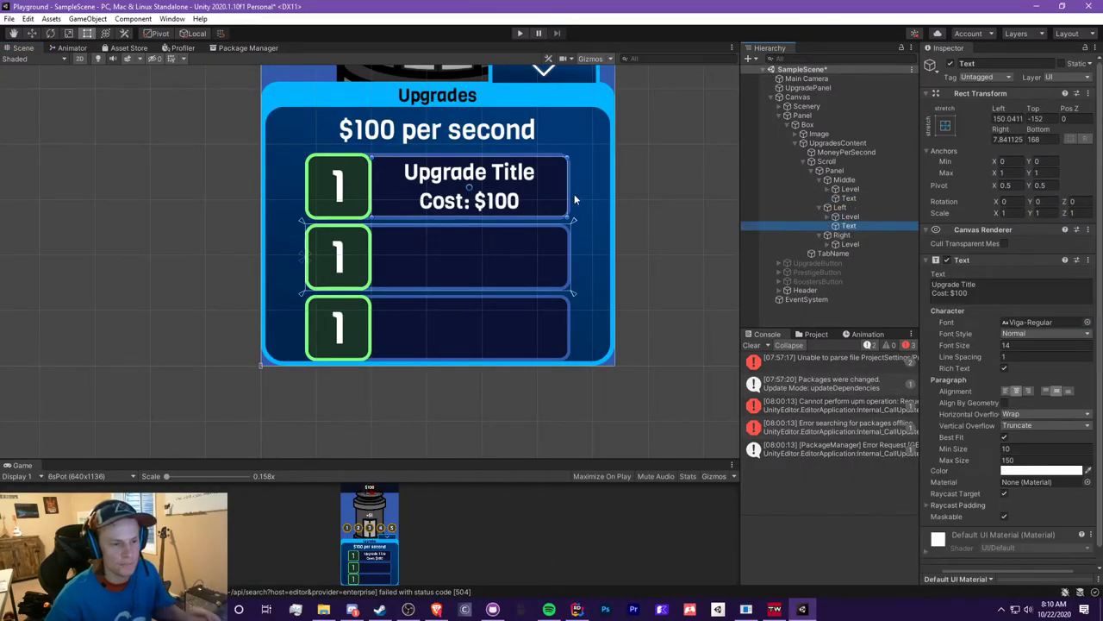
{"action": "left_click_drag", "start_coordinate": [537, 195], "coordinate": [537, 274]}
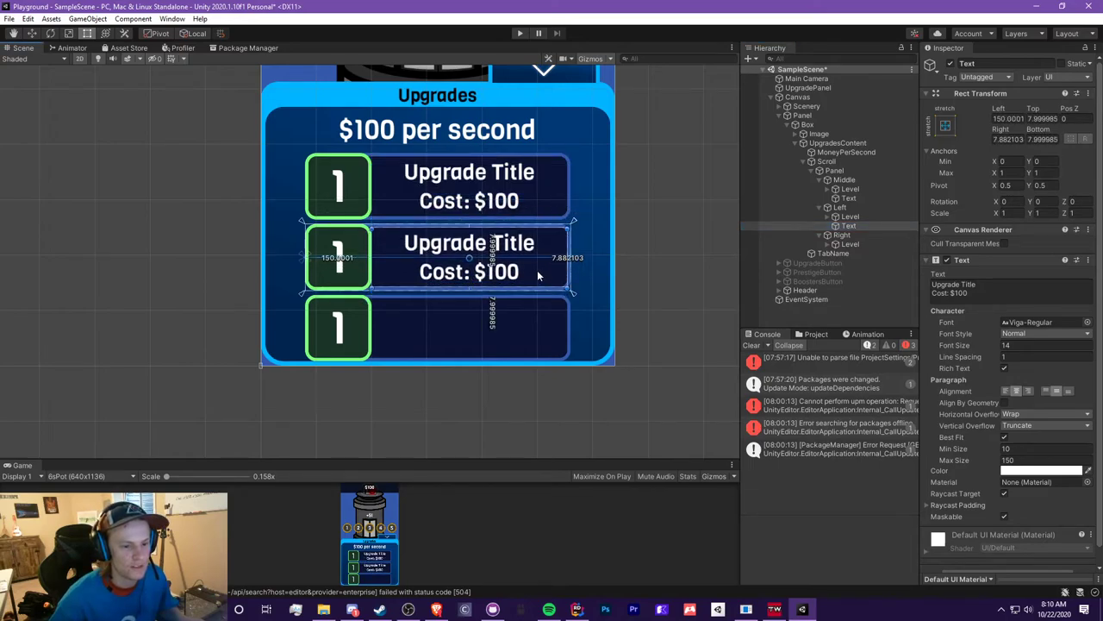
{"action": "left_click", "coordinate": [1007, 391]}
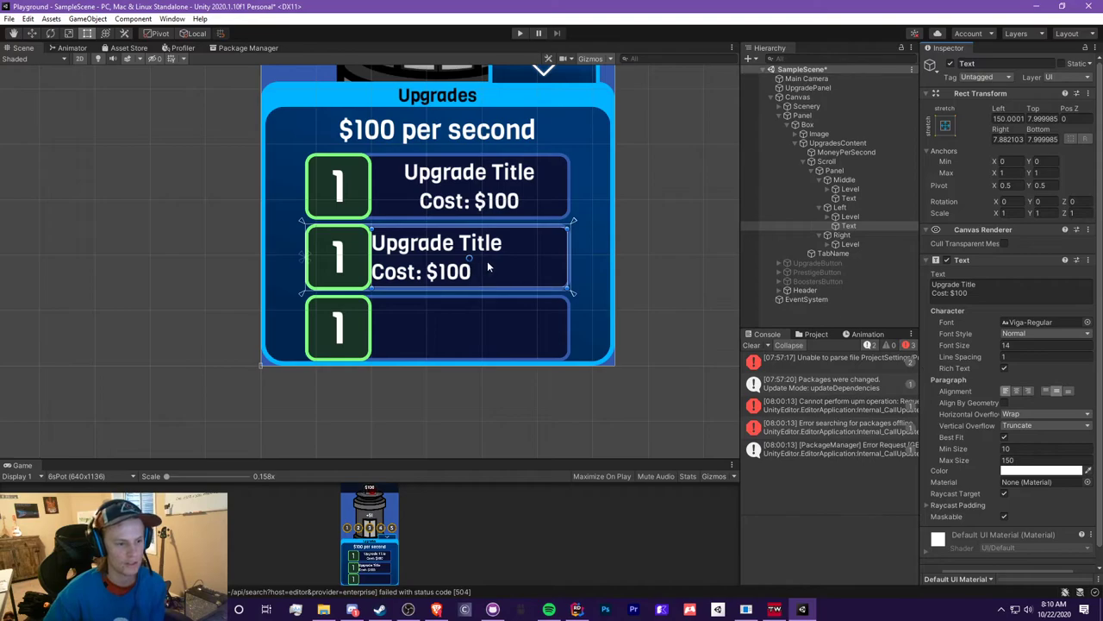
- Place a Text copy under the Right row in the third row and right-align it
{"action": "left_click", "coordinate": [850, 244]}
{"action": "left_click_drag", "start_coordinate": [849, 226], "coordinate": [847, 252]}
{"action": "left_click_drag", "start_coordinate": [523, 326], "coordinate": [529, 333]}
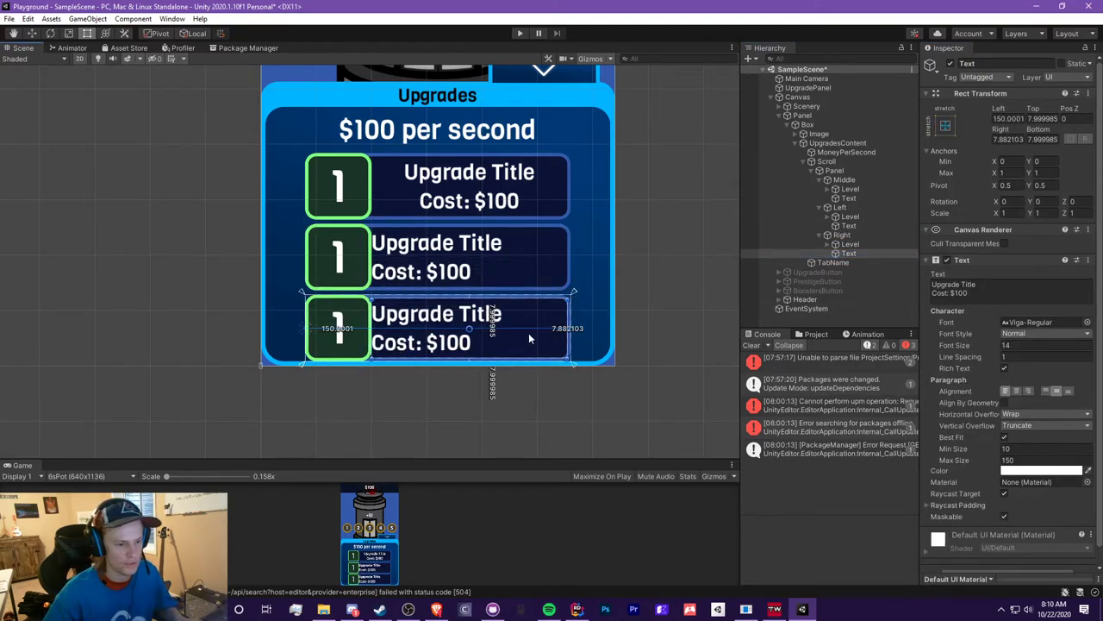
{"action": "left_click", "coordinate": [1029, 390]}
{"action": "left_click", "coordinate": [538, 415]}
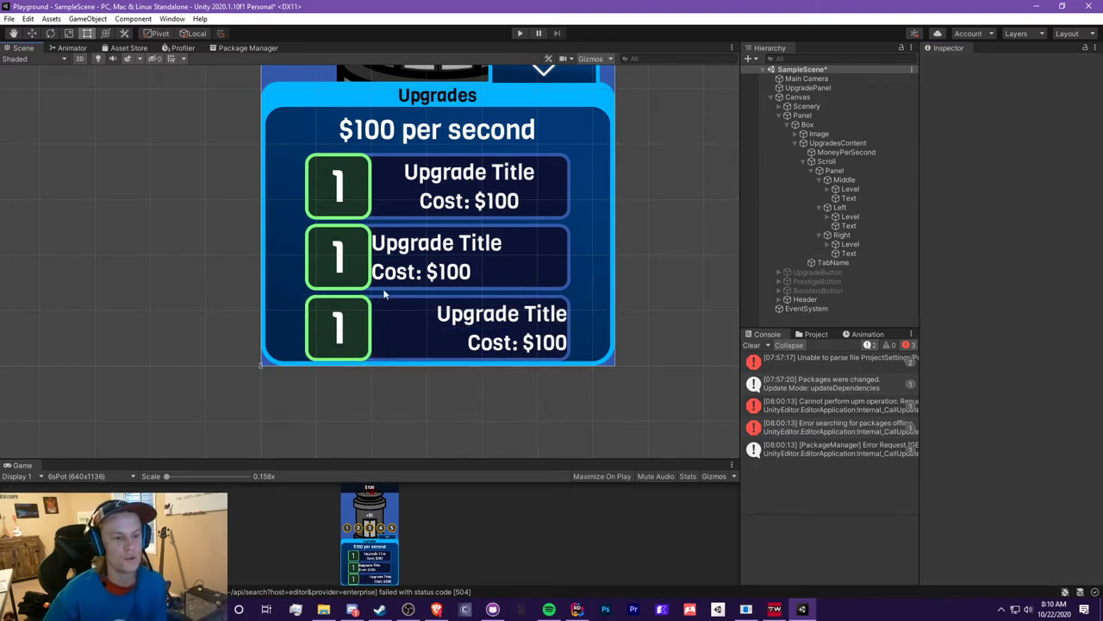
{"action": "scroll", "coordinate": [443, 215], "scroll_direction": "up", "scroll_amount": 2}
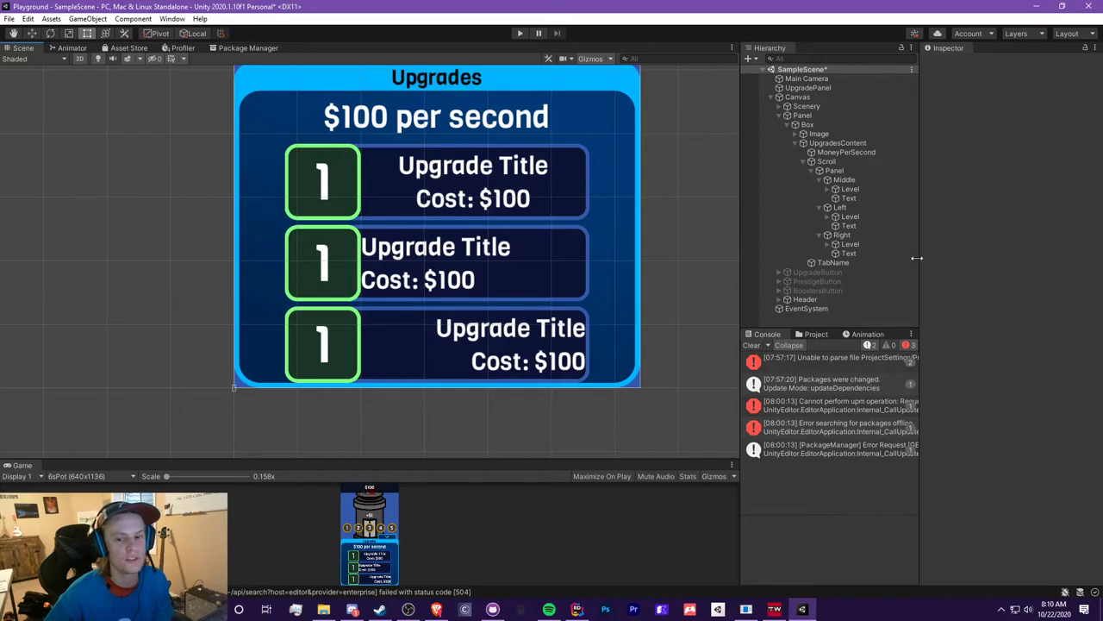
- Give the second row's text top, right and bottom padding of 8 and a Pos Z of 0
{"action": "left_click", "coordinate": [871, 253]}
{"action": "left_click", "coordinate": [849, 225], "text": "ctrl"}
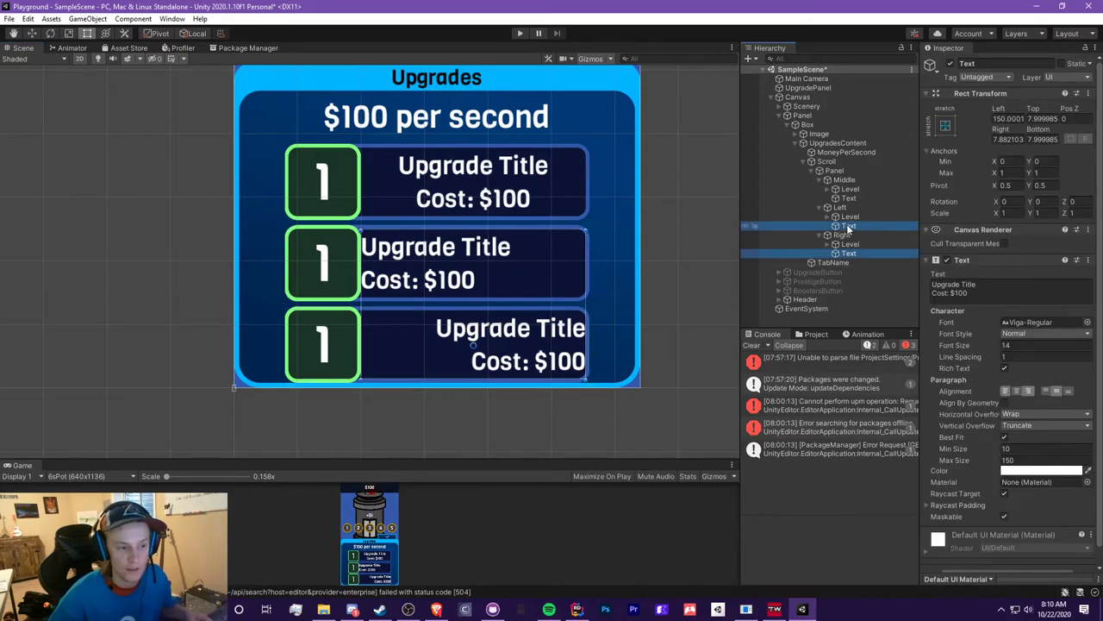
{"action": "left_click", "coordinate": [865, 225]}
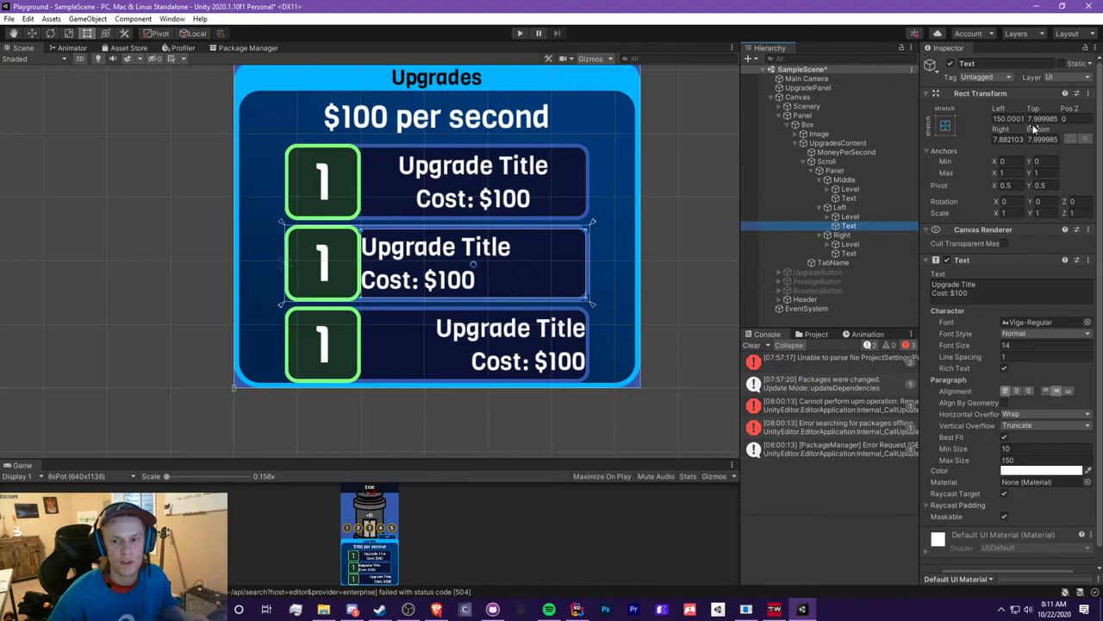
{"action": "left_click", "coordinate": [496, 250]}
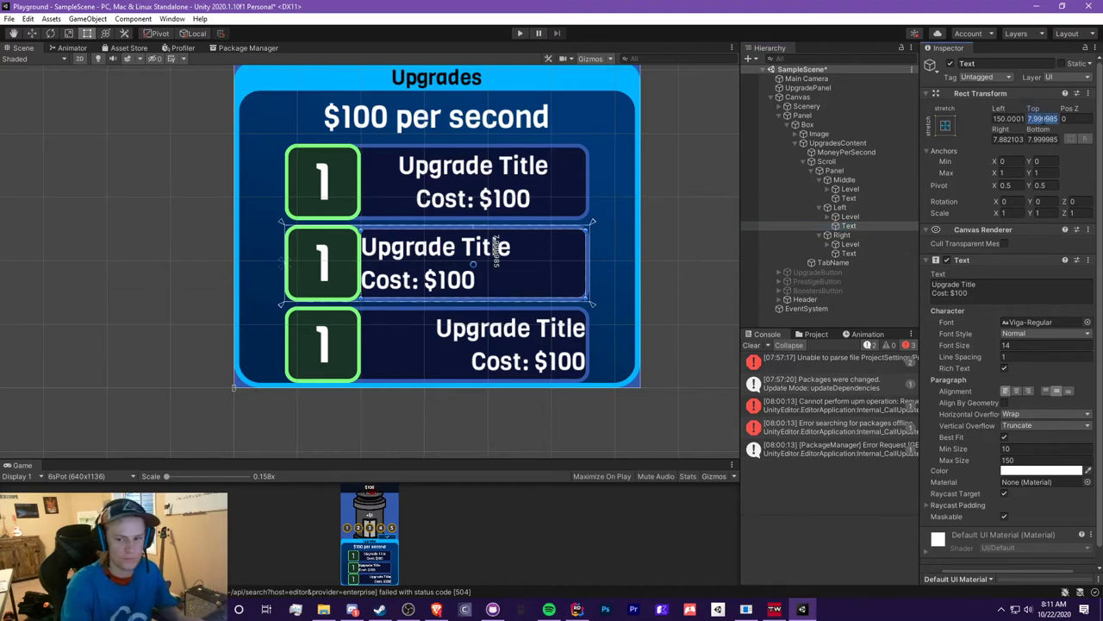
{"action": "type", "text": "8"}
{"action": "key", "text": "Tab"}
{"action": "type", "text": "8"}
{"action": "key", "text": "Tab"}
{"action": "type", "text": "8"}
{"action": "key", "text": "Tab"}
{"action": "type", "text": "8"}
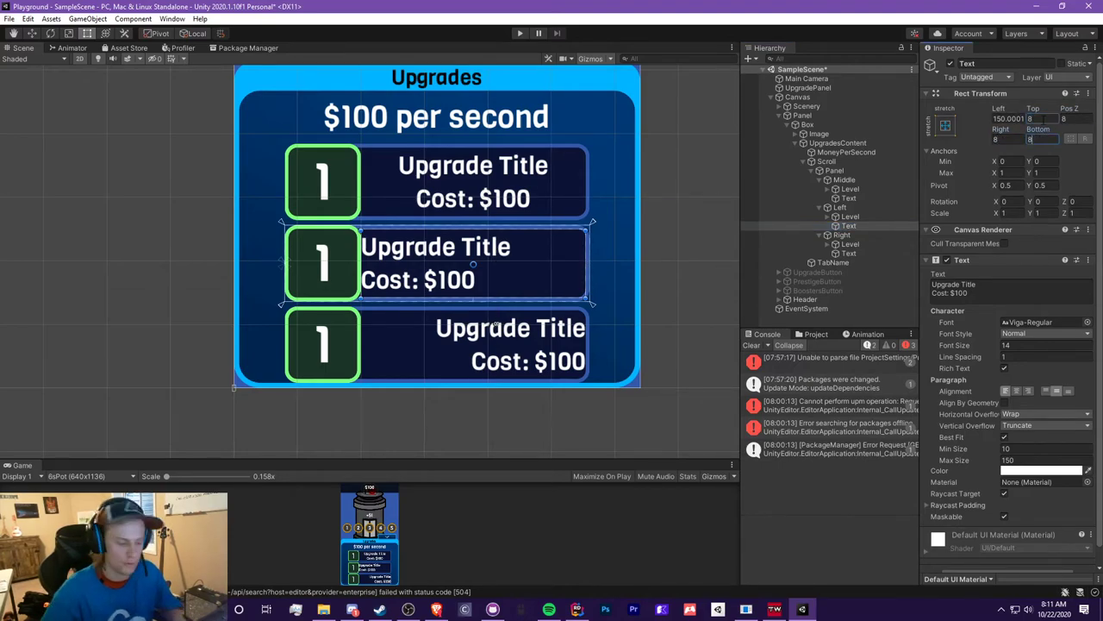
{"action": "left_click", "coordinate": [1062, 119]}
{"action": "type", "text": "0"}
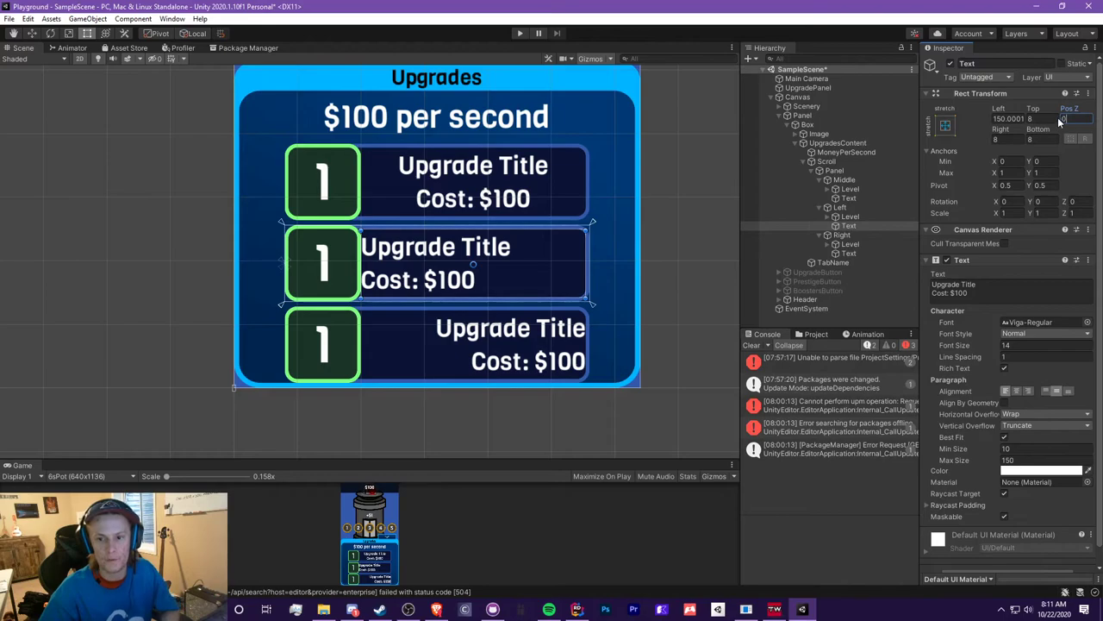
- Set the second row text's left padding to 175 so it clears the level box
{"action": "left_click", "coordinate": [1014, 120]}
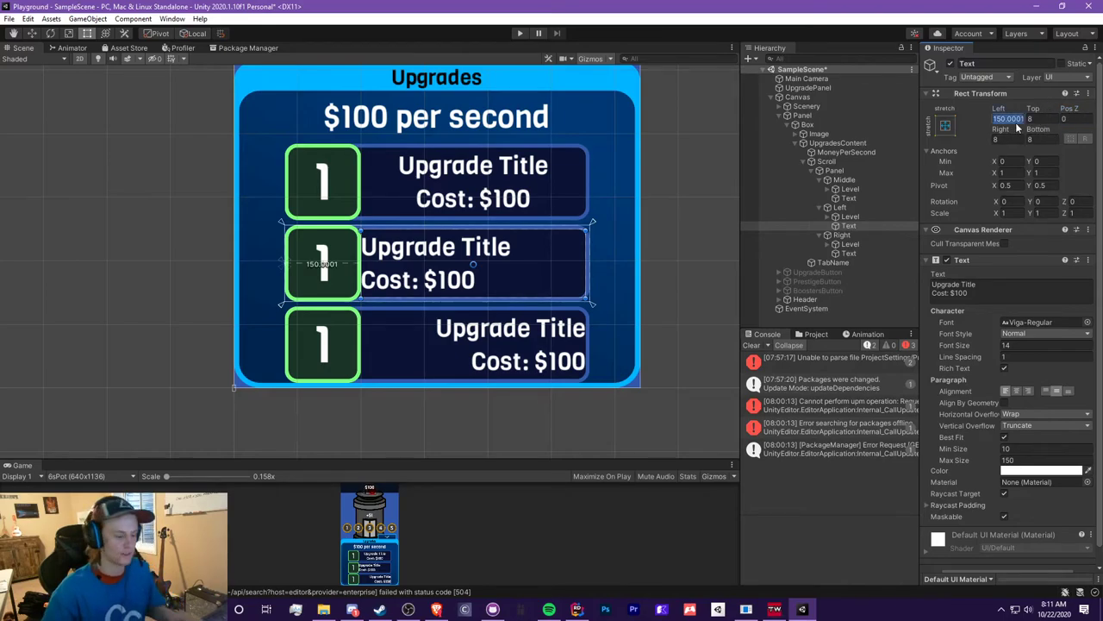
{"action": "type", "text": "150"}
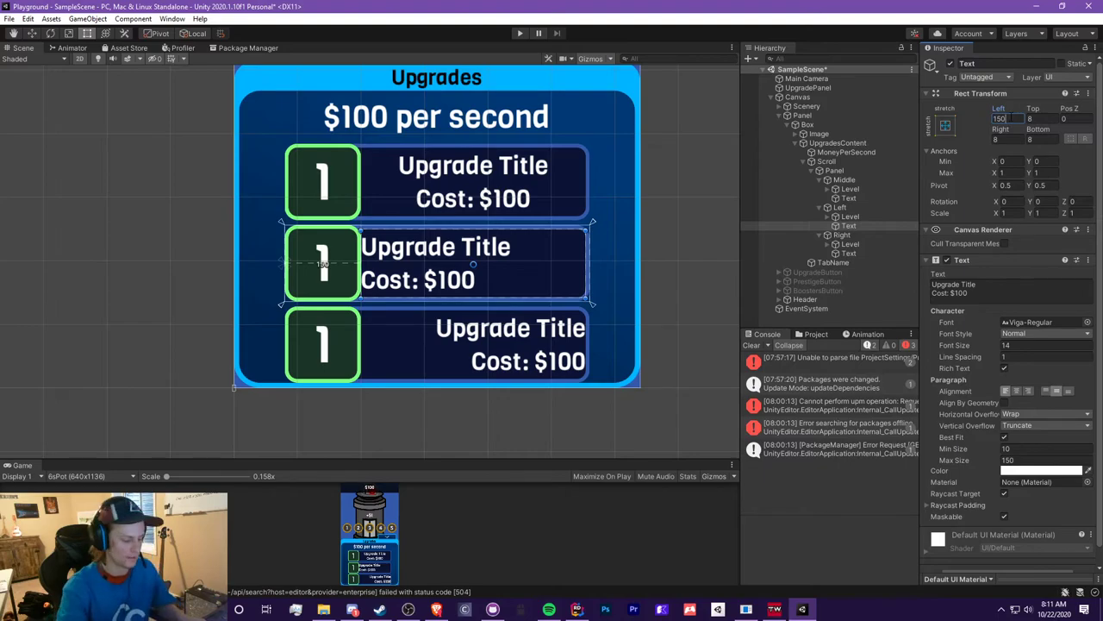
{"action": "type", "text": "+"}
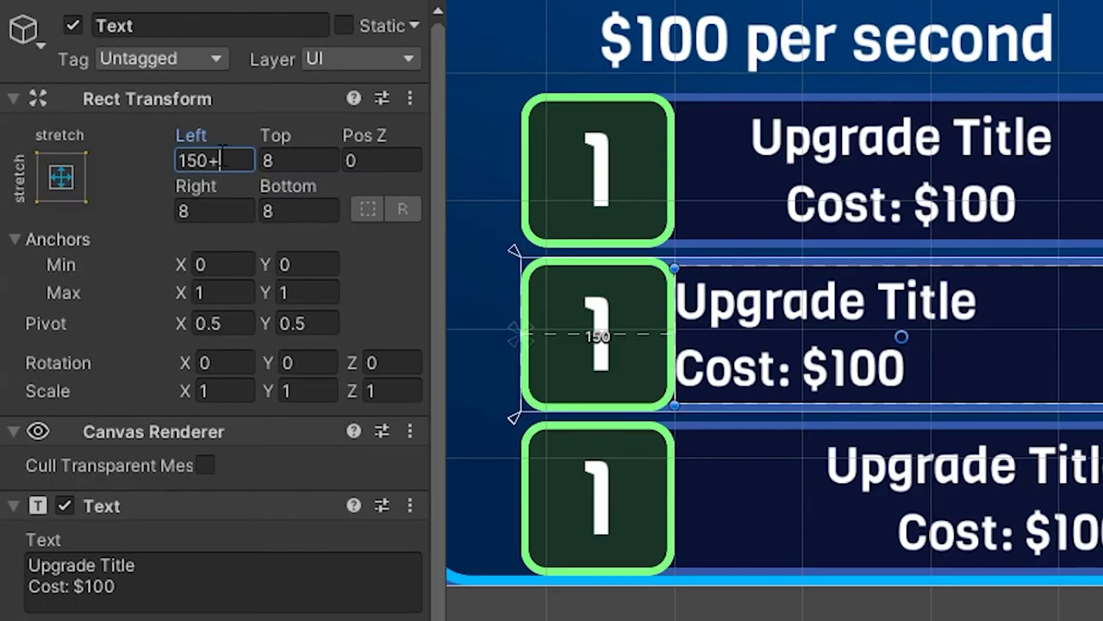
{"action": "type", "text": "8"}
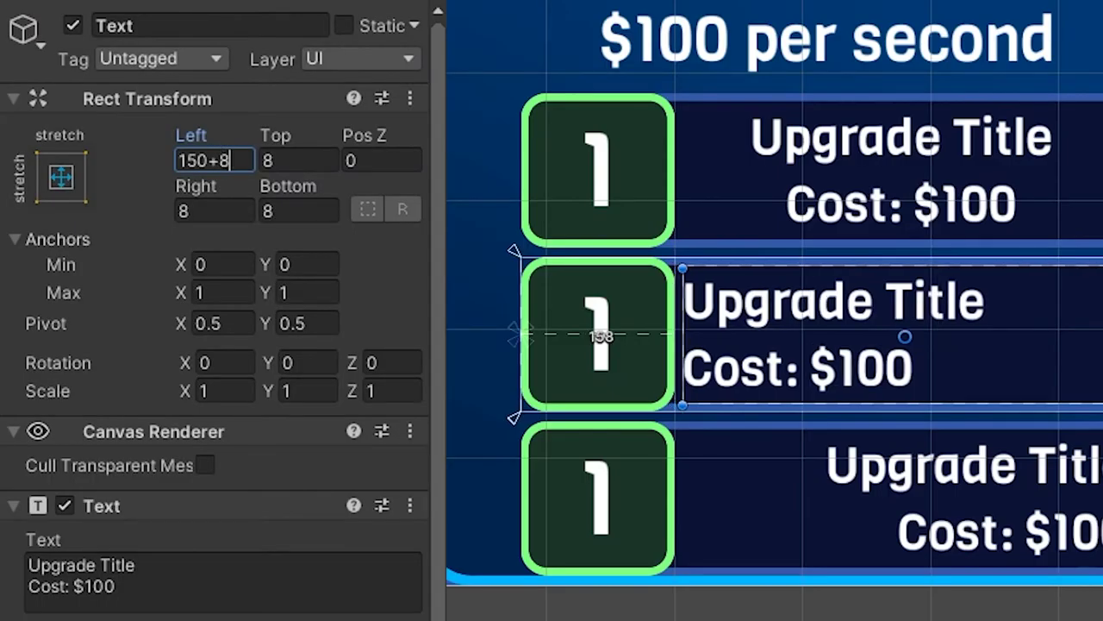
{"action": "left_click", "coordinate": [561, 423]}
{"action": "scroll", "coordinate": [561, 423], "scroll_direction": "up", "scroll_amount": 2}
{"action": "scroll", "coordinate": [746, 316], "scroll_direction": "down", "scroll_amount": 2}
{"action": "left_click", "coordinate": [810, 336]}
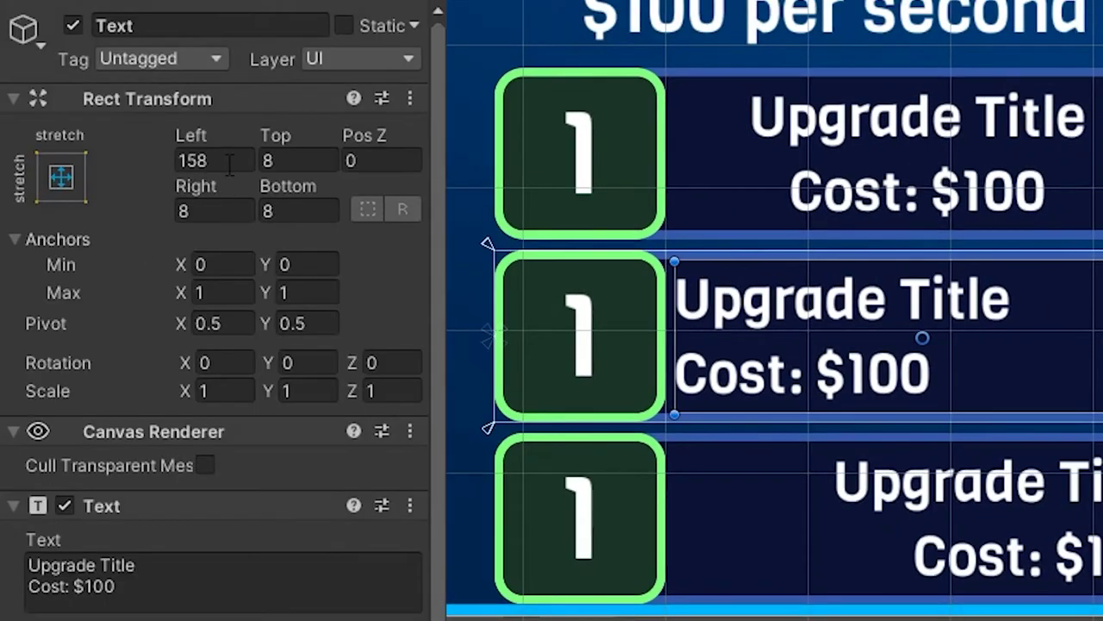
{"action": "left_click_drag", "start_coordinate": [201, 135], "coordinate": [7, 143]}
{"action": "type", "text": "175"}
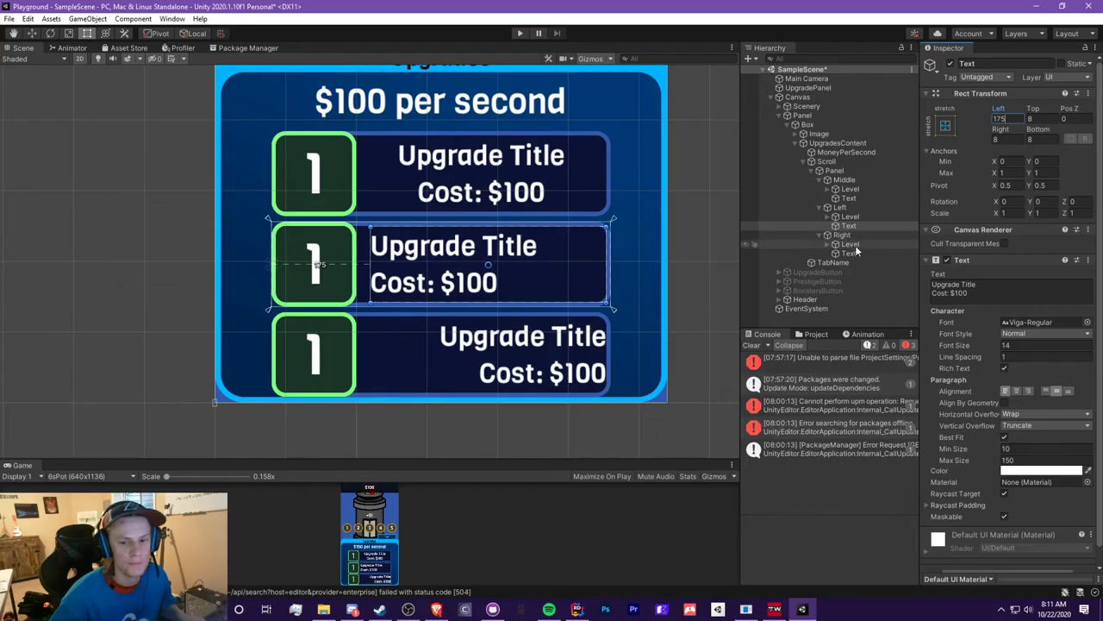
- Set the third row text's top, right and bottom padding to 8
{"action": "left_click", "coordinate": [849, 253]}
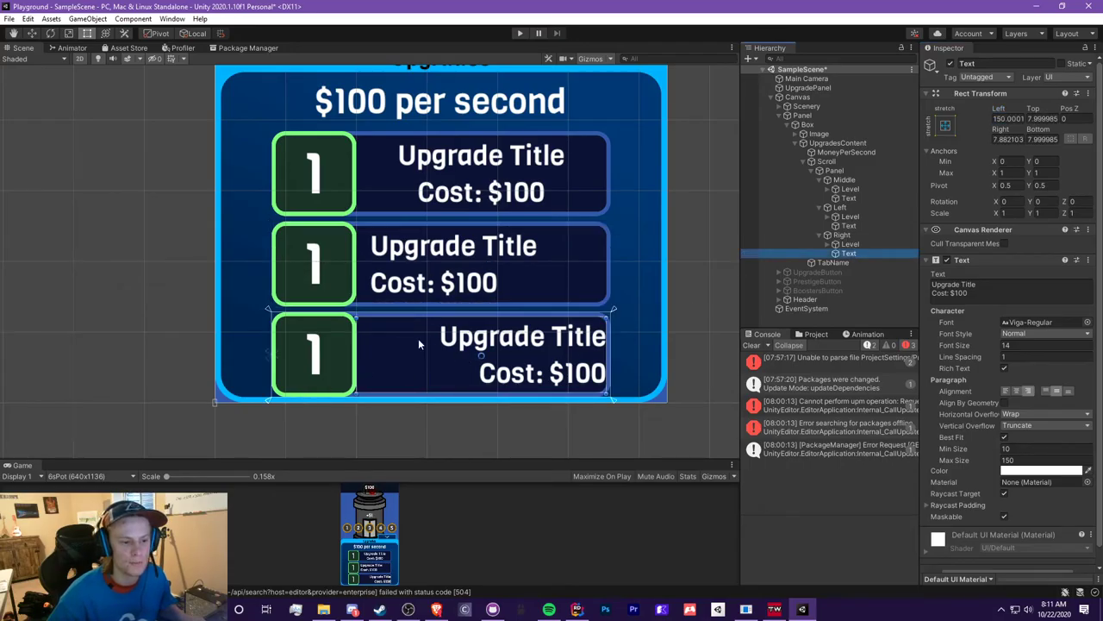
{"action": "left_click", "coordinate": [1043, 118]}
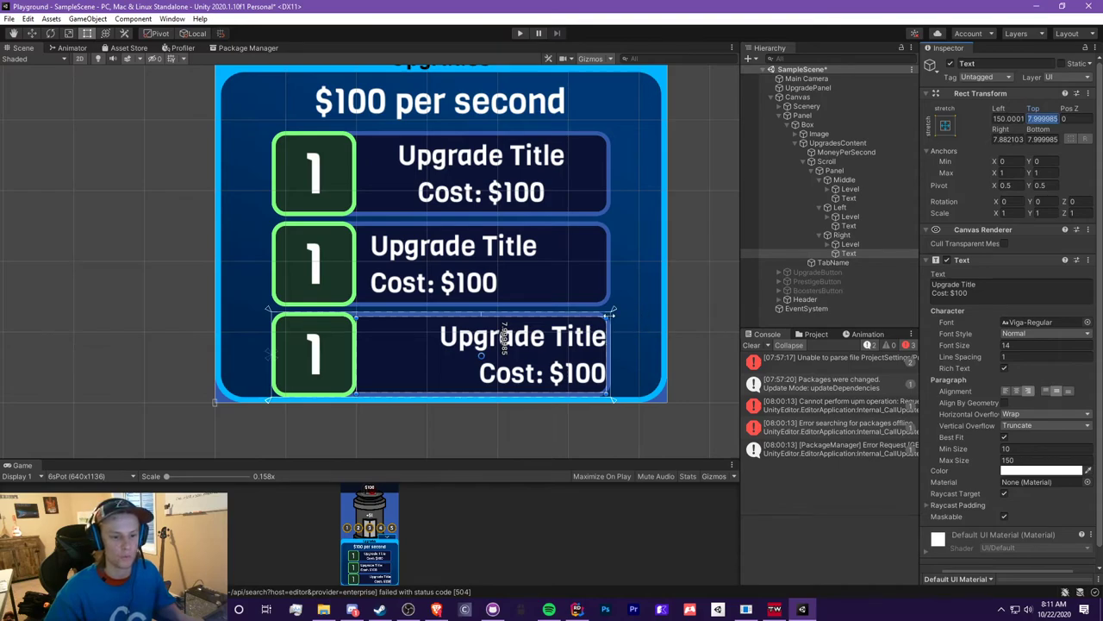
{"action": "type", "text": "8"}
{"action": "key", "text": "Tab"}
{"action": "key", "text": "Tab"}
{"action": "type", "text": "8"}
{"action": "key", "text": "Tab"}
{"action": "type", "text": "8"}
- Change the third row text's right padding to 8+25, giving 33
{"action": "scroll", "coordinate": [601, 358], "scroll_direction": "up", "scroll_amount": 1}
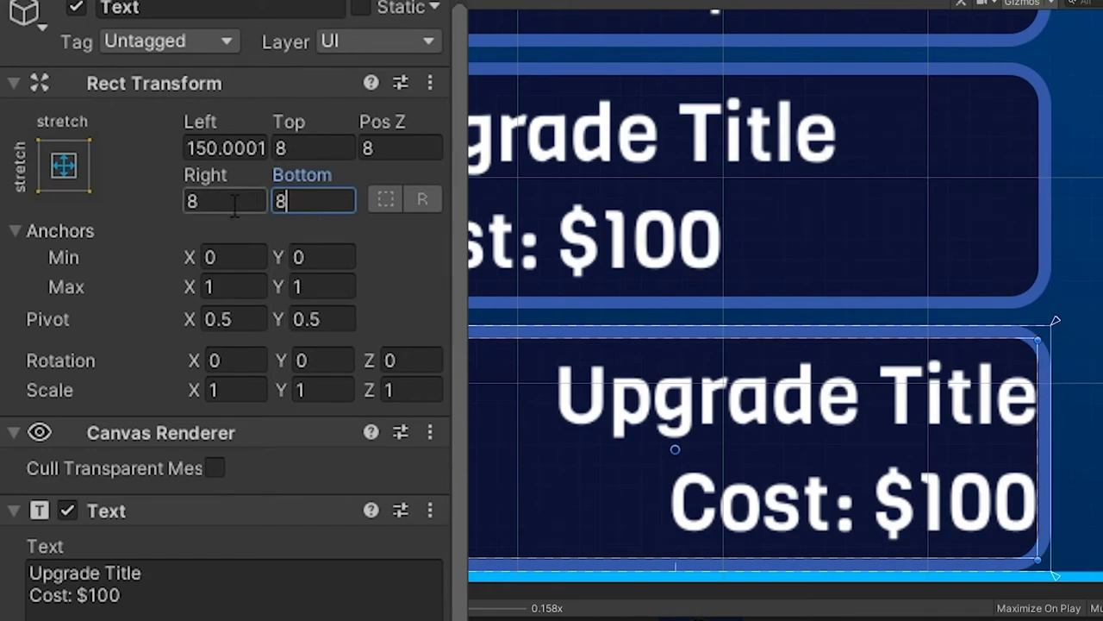
{"action": "key", "text": "shift+Tab"}
{"action": "scroll", "coordinate": [802, 338], "scroll_direction": "down", "scroll_amount": 2}
{"action": "scroll", "coordinate": [801, 338], "scroll_direction": "down", "scroll_amount": 2}
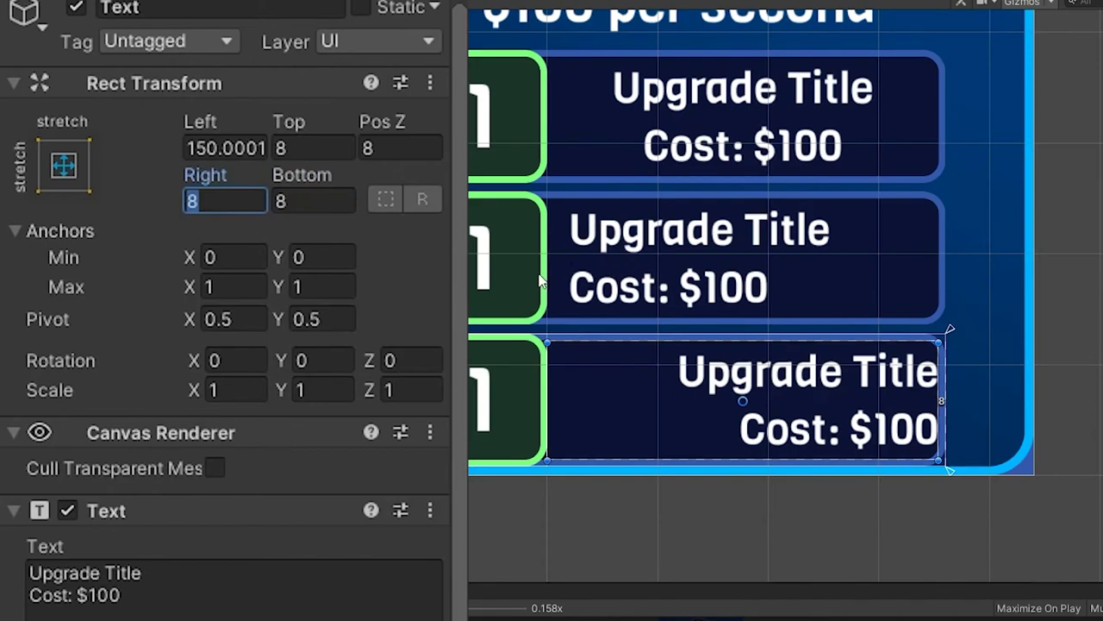
{"action": "left_click", "coordinate": [237, 200]}
{"action": "key", "text": "BackSpace"}
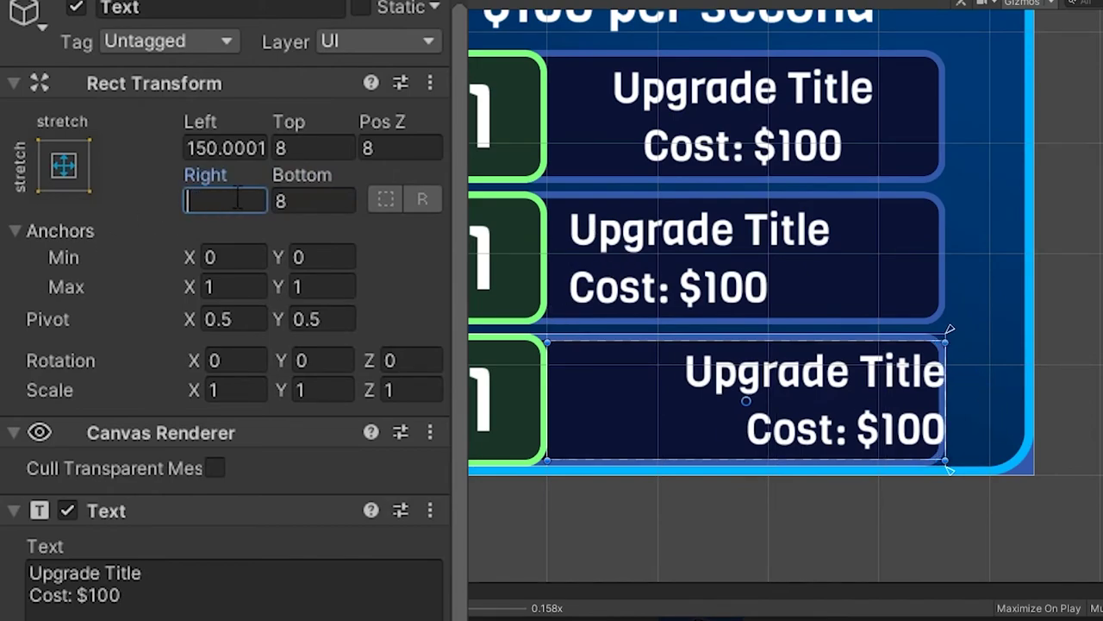
{"action": "type", "text": "8+25"}
{"action": "key", "text": "Return"}
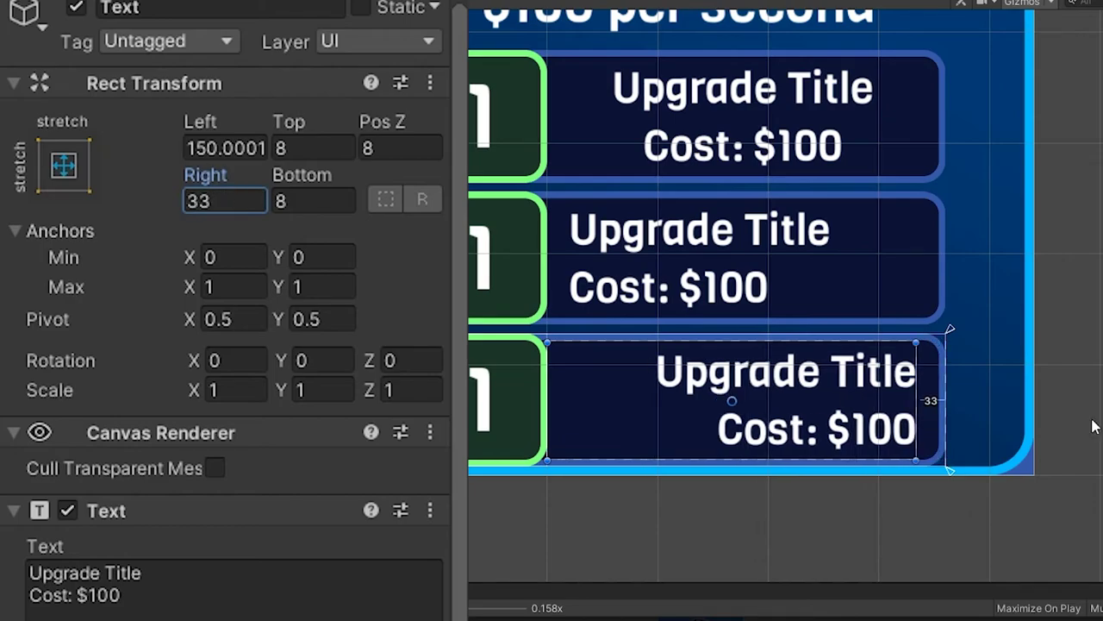
{"action": "left_click", "coordinate": [939, 525]}
{"action": "scroll", "coordinate": [902, 345], "scroll_direction": "up", "scroll_amount": 5}
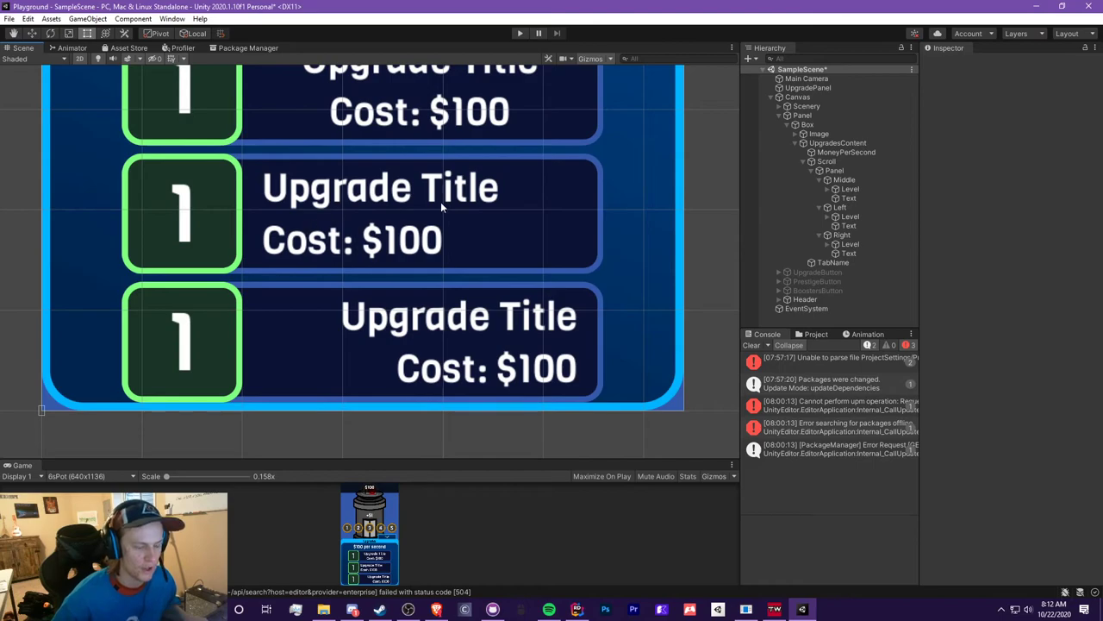
{"action": "scroll", "coordinate": [507, 277], "scroll_direction": "down", "scroll_amount": 4}
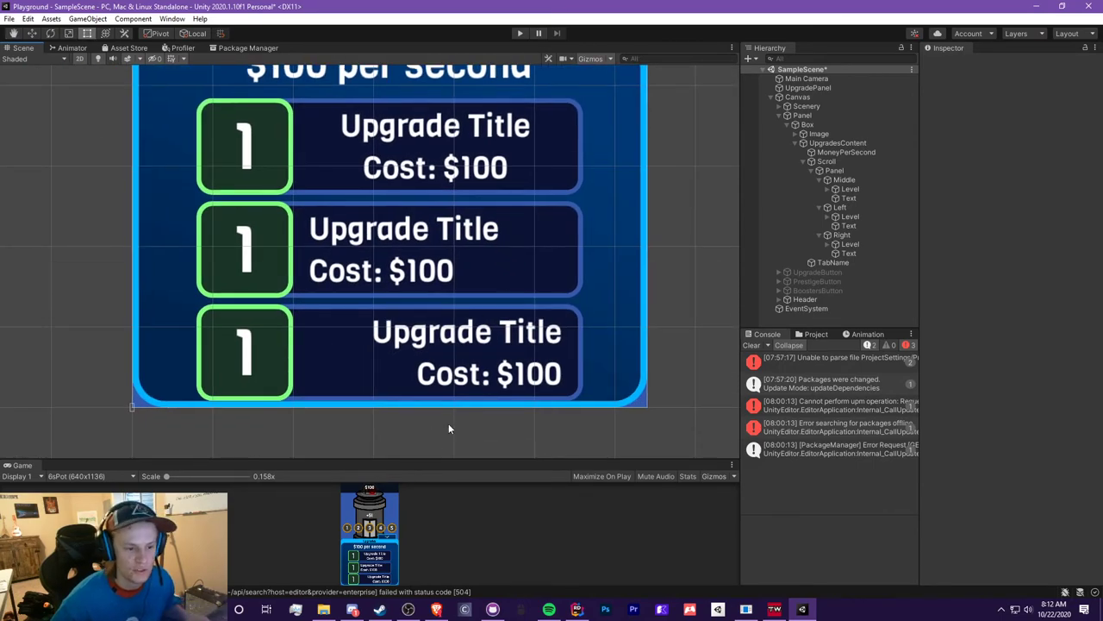
{"action": "scroll", "coordinate": [475, 412], "scroll_direction": "down", "scroll_amount": 2}
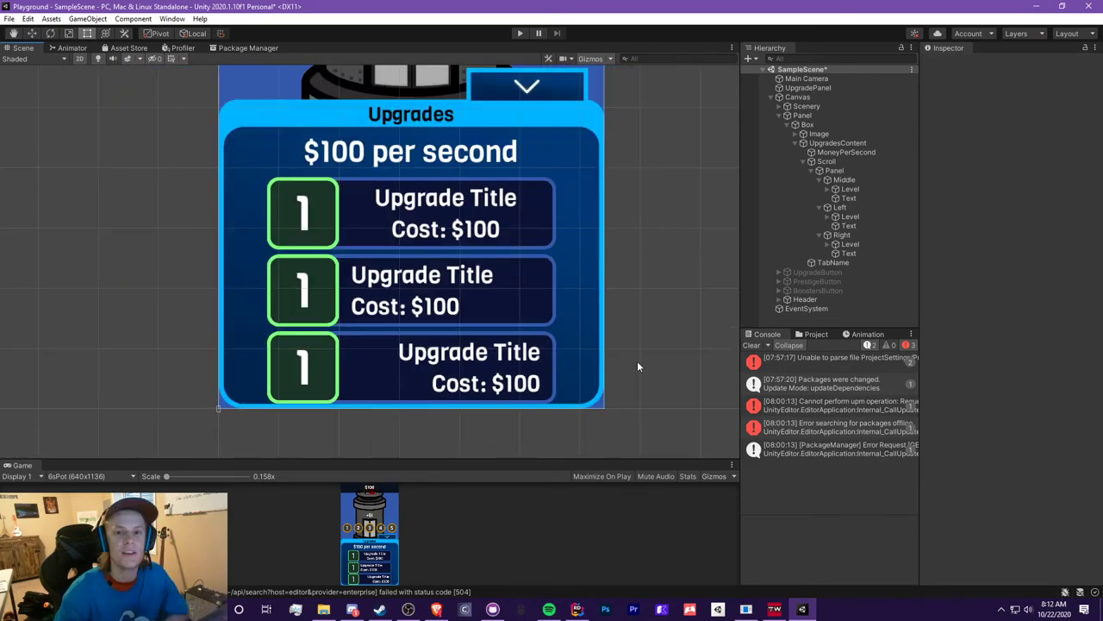
{"action": "left_click", "coordinate": [856, 226]}
{"action": "left_click", "coordinate": [681, 207]}
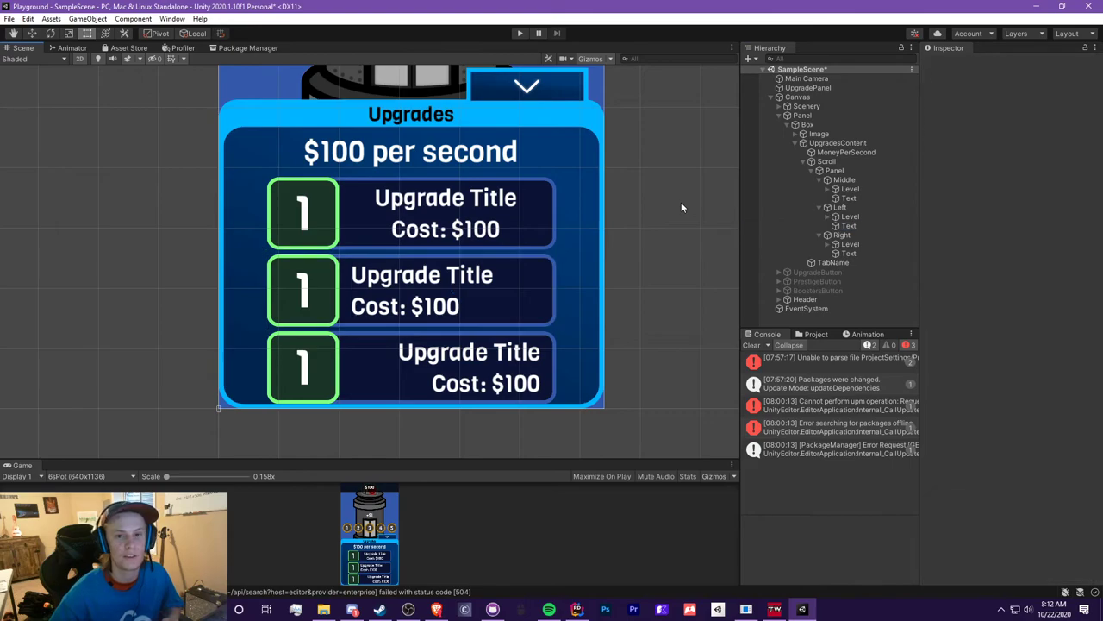